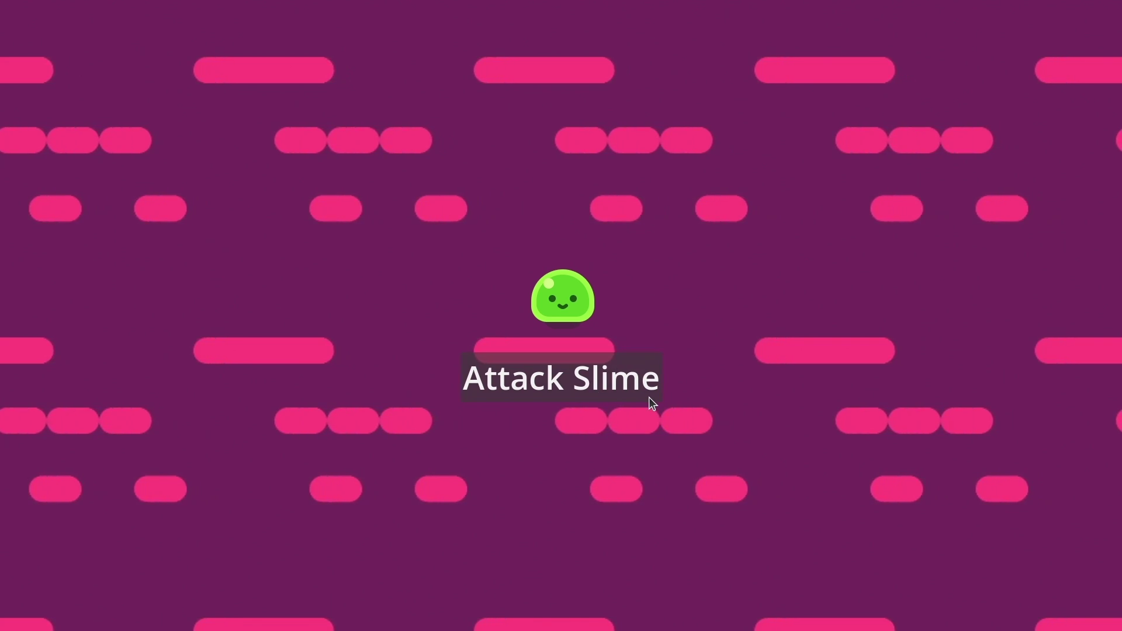
Attack the slime in the running intro demo so its button becomes a disabled 'Can't hurt me!'.
click(649, 398)
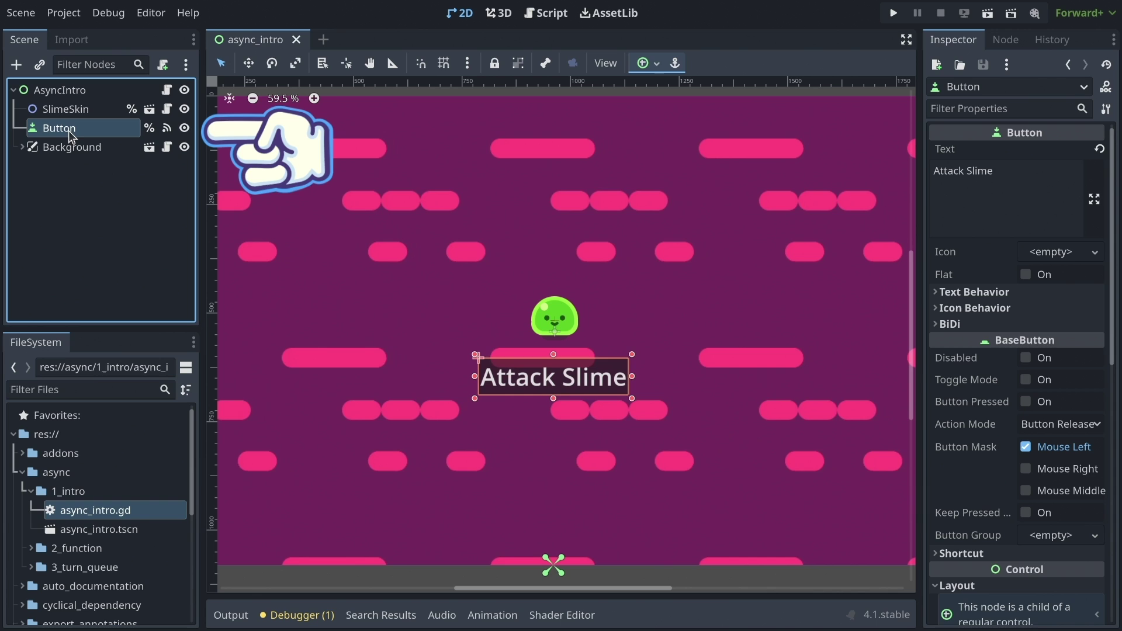
Verify the Button's pressed signal links to _on_button_pressed, then open the AsyncIntro script.
click(1006, 40)
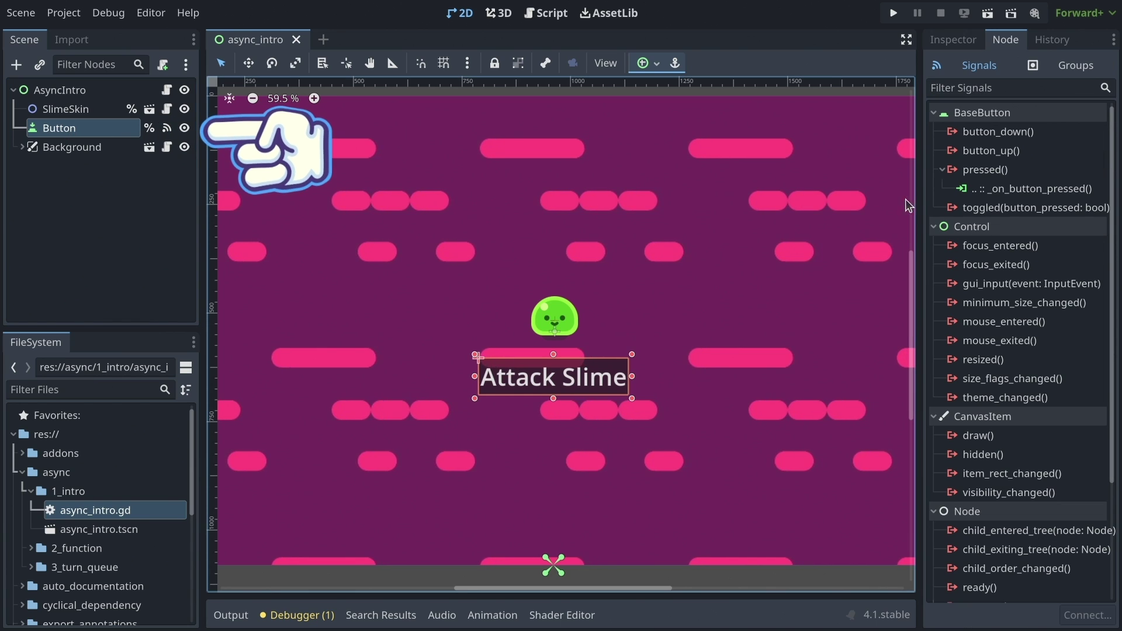
click(1035, 188)
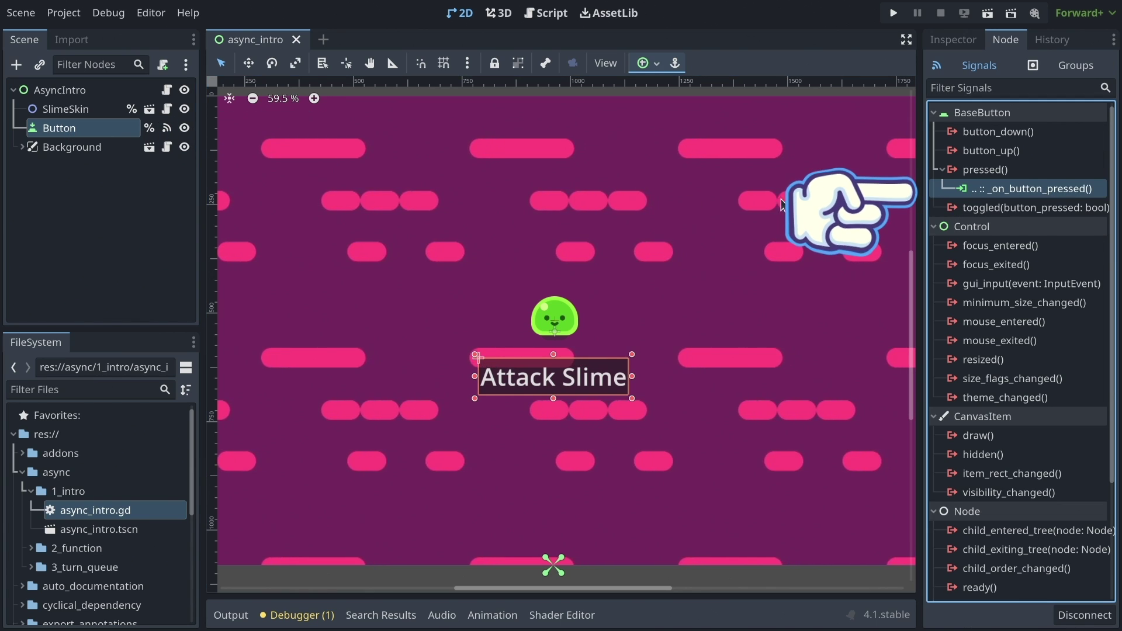
click(87, 91)
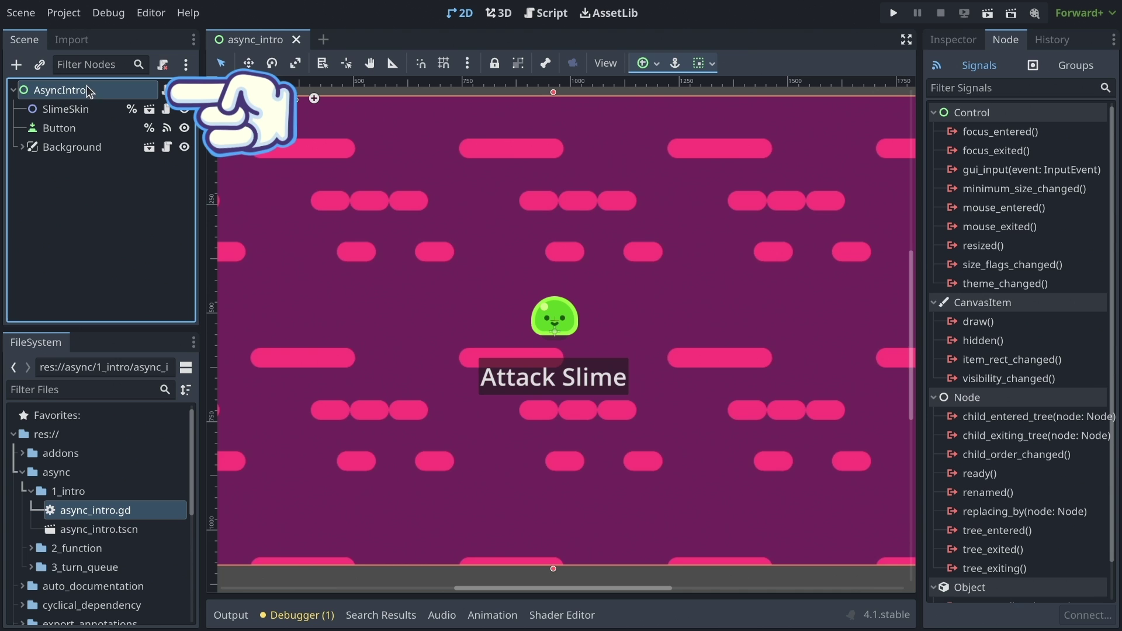
click(167, 90)
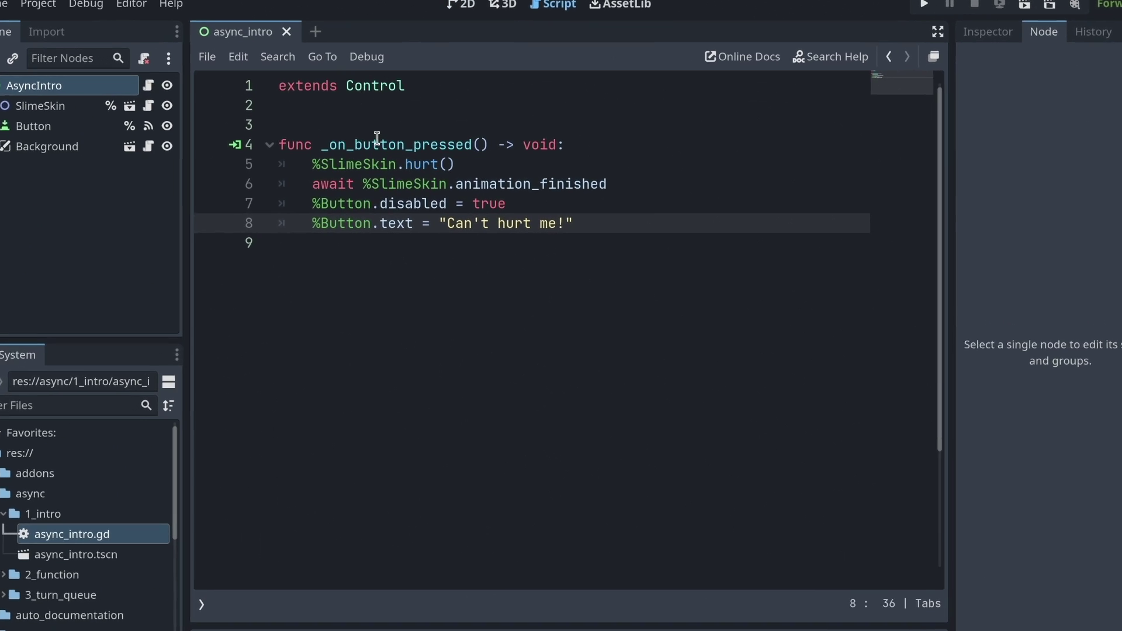
double_click(377, 144)
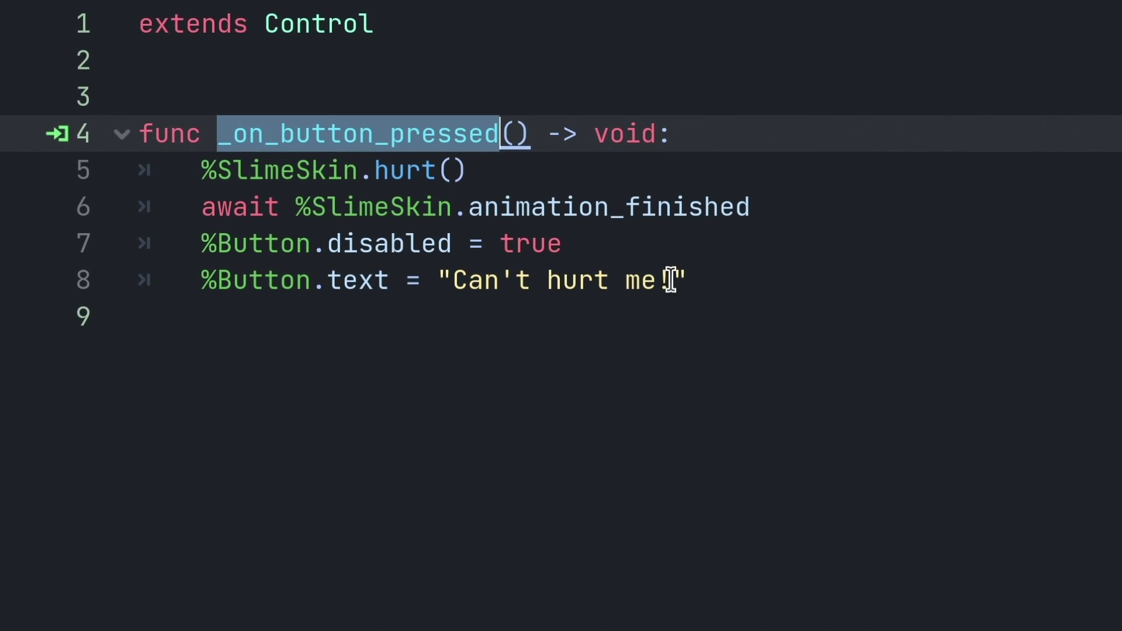
click(564, 136)
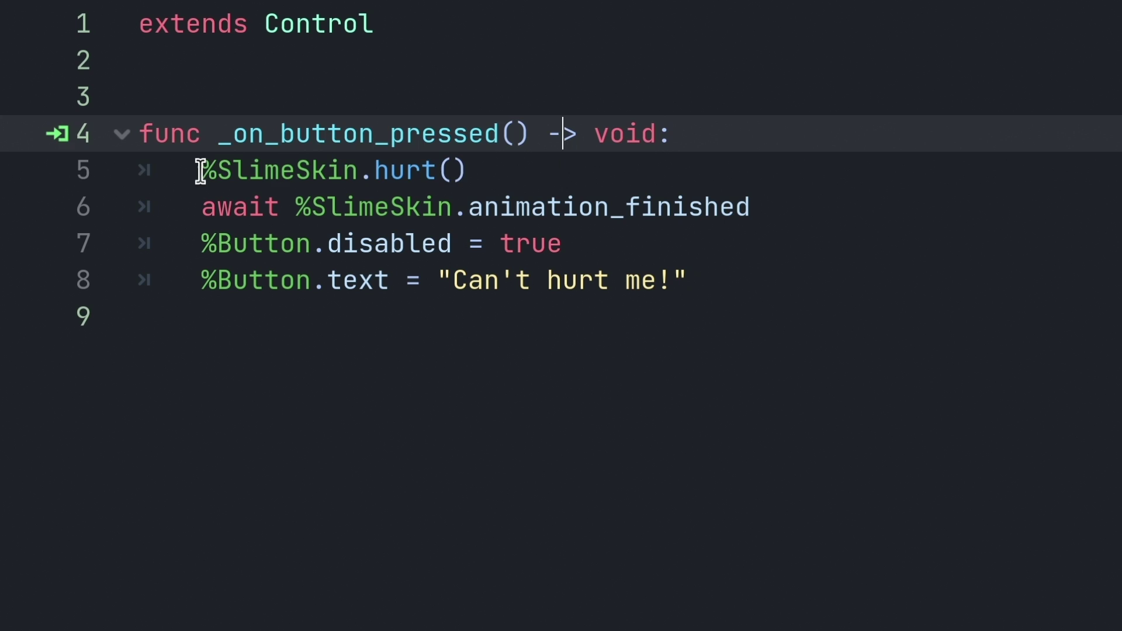
drag(201, 171, 504, 178)
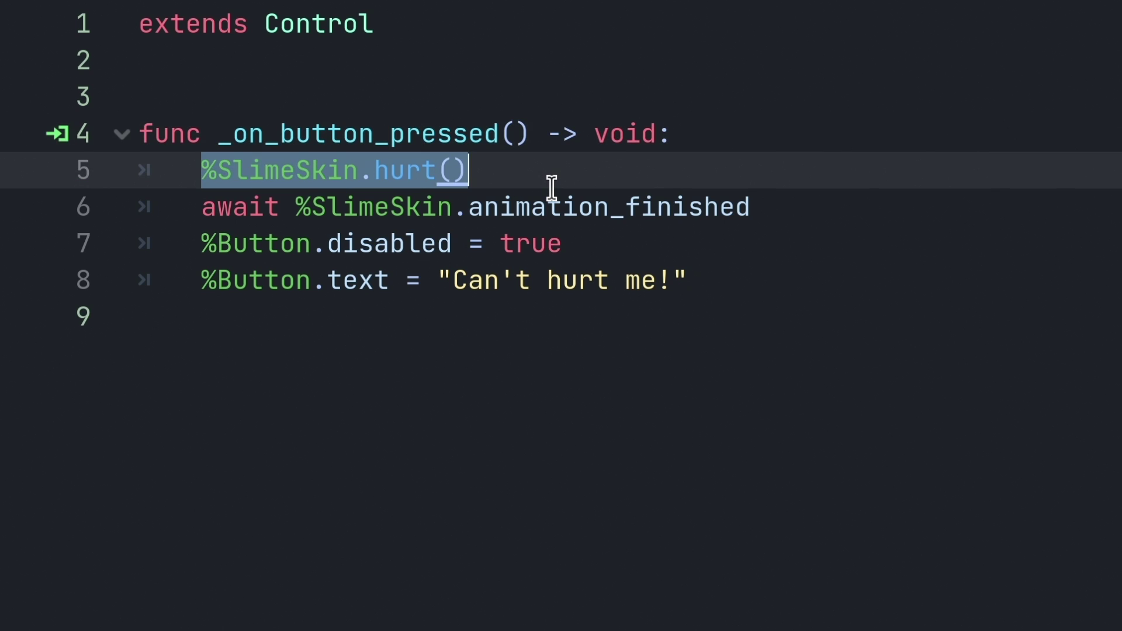
drag(198, 211, 280, 215)
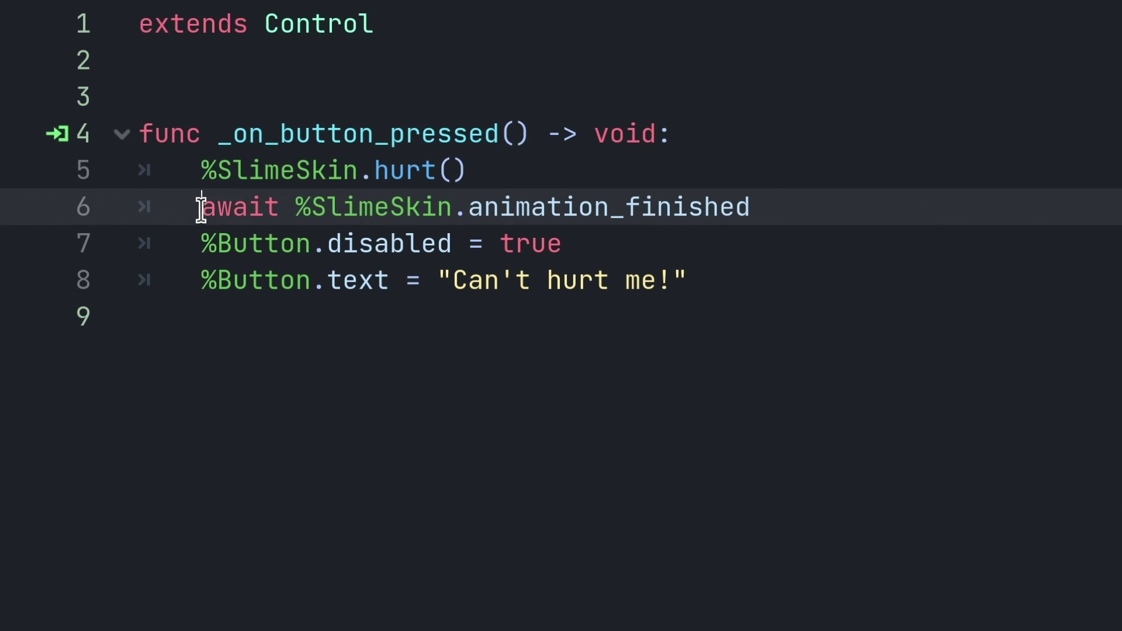
double_click(585, 209)
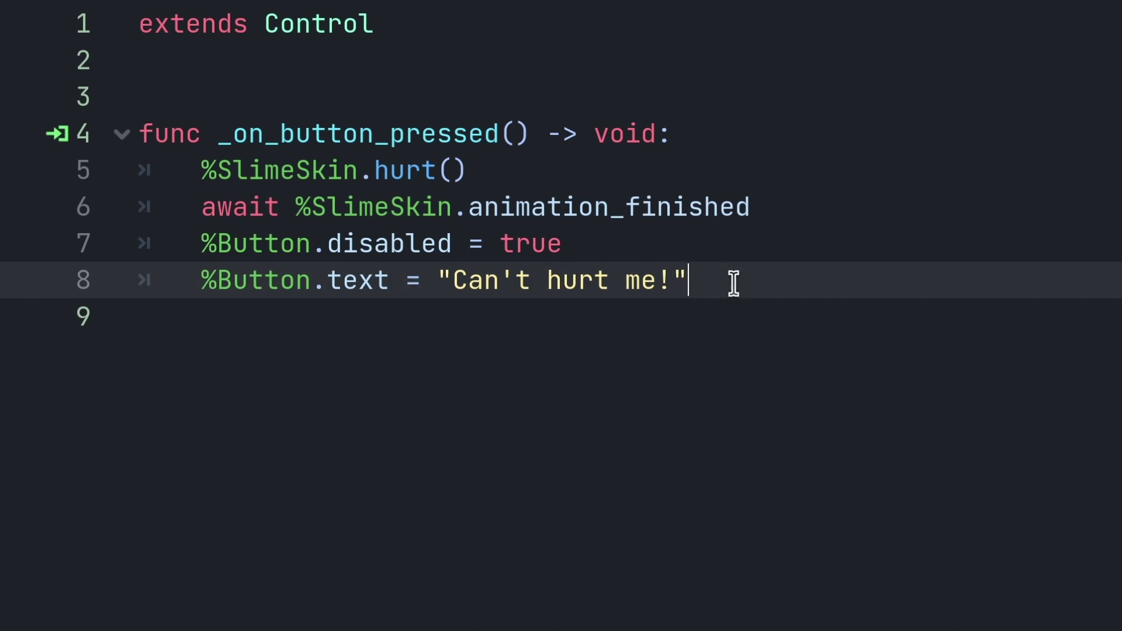
drag(731, 283, 37, 230)
click(483, 293)
double_click(242, 211)
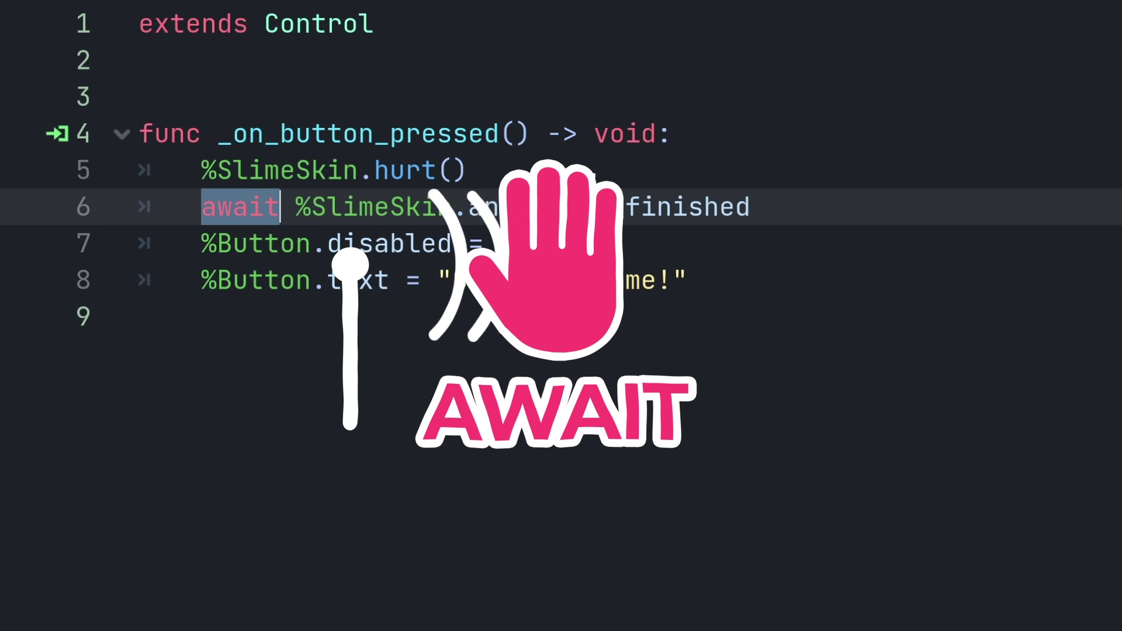
drag(470, 211, 810, 231)
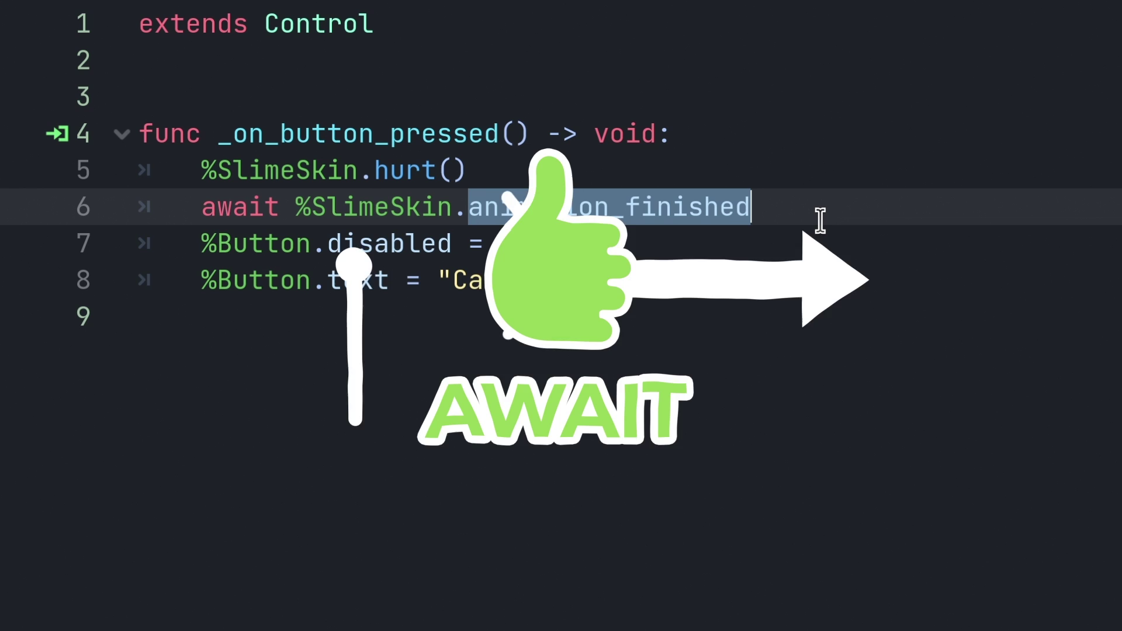
click(792, 208)
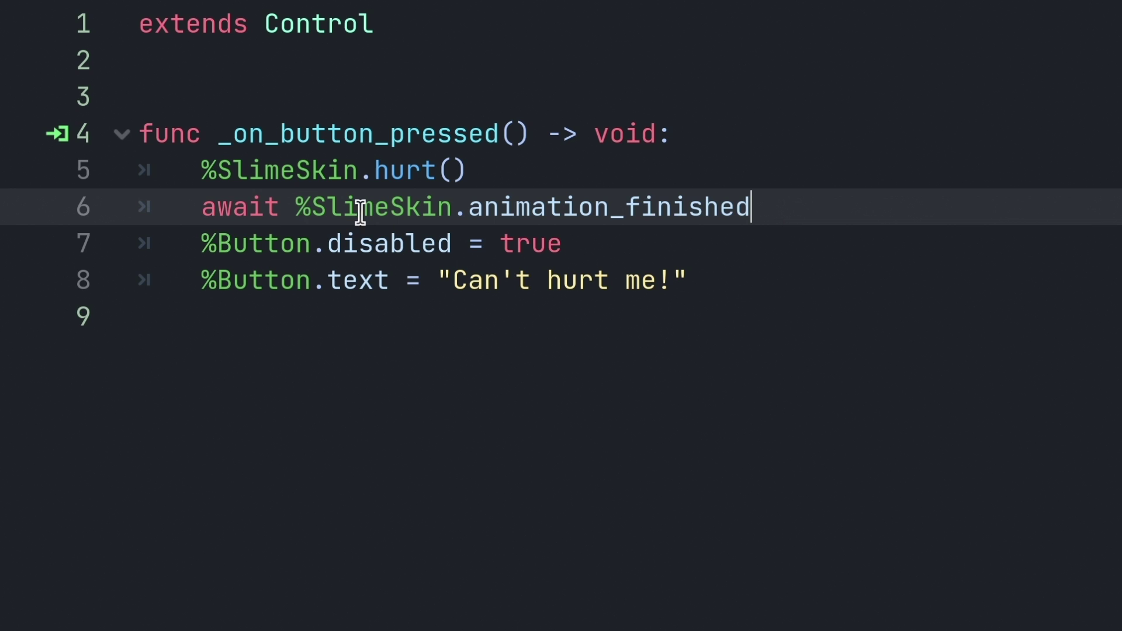
double_click(221, 210)
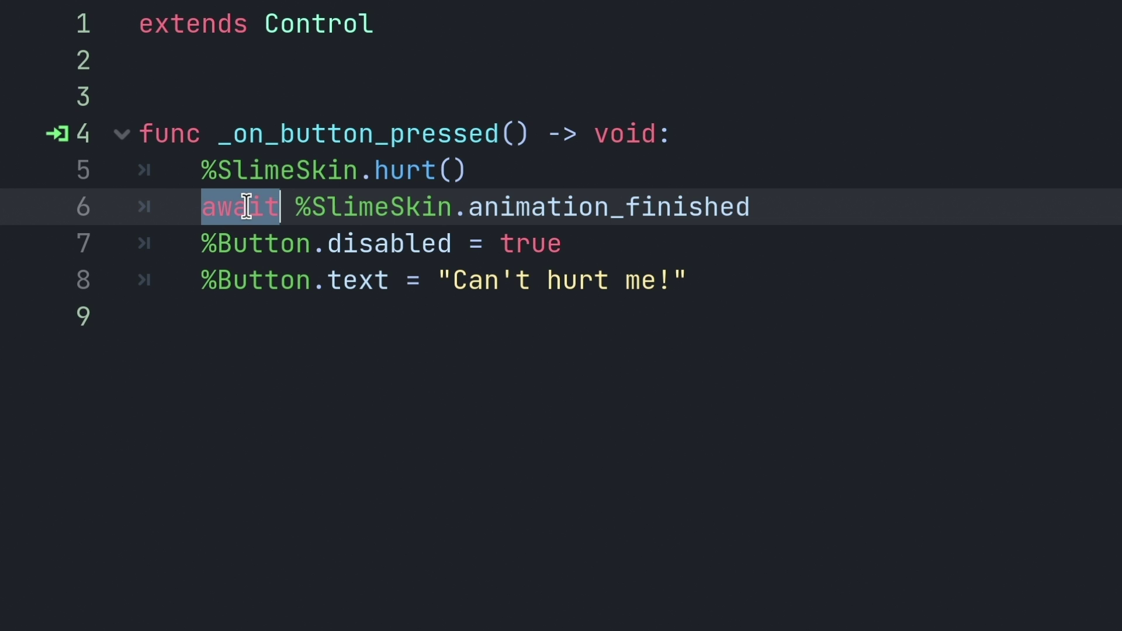
mouse_move(762, 219)
mouse_down()
mouse_move(166, 237)
mouse_move(138, 203)
mouse_up()
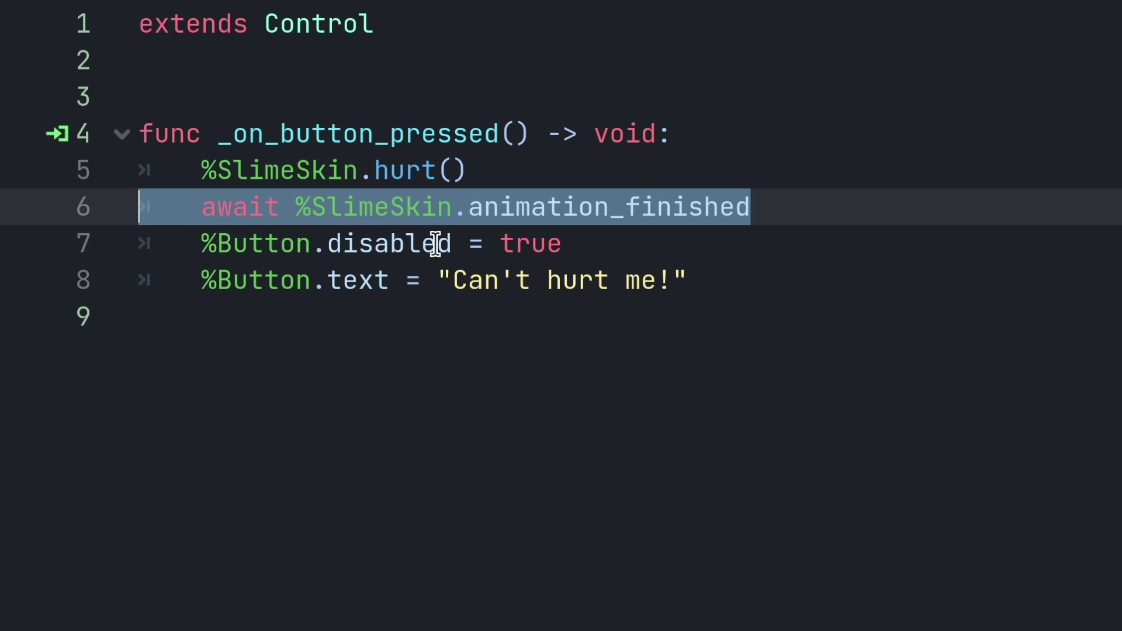
double_click(649, 208)
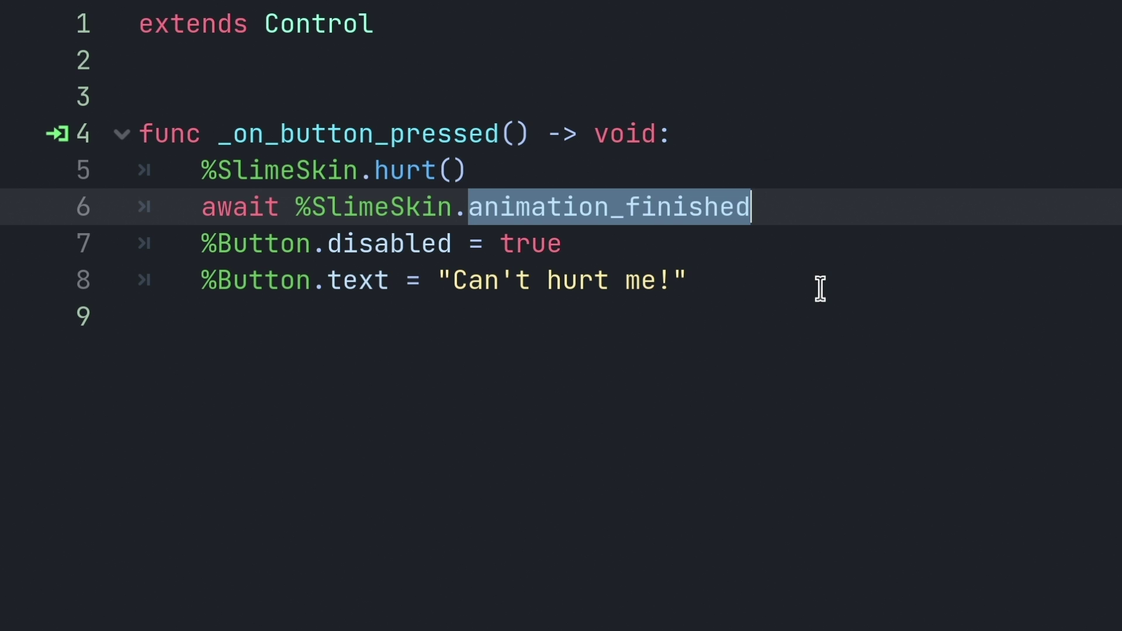
click(788, 223)
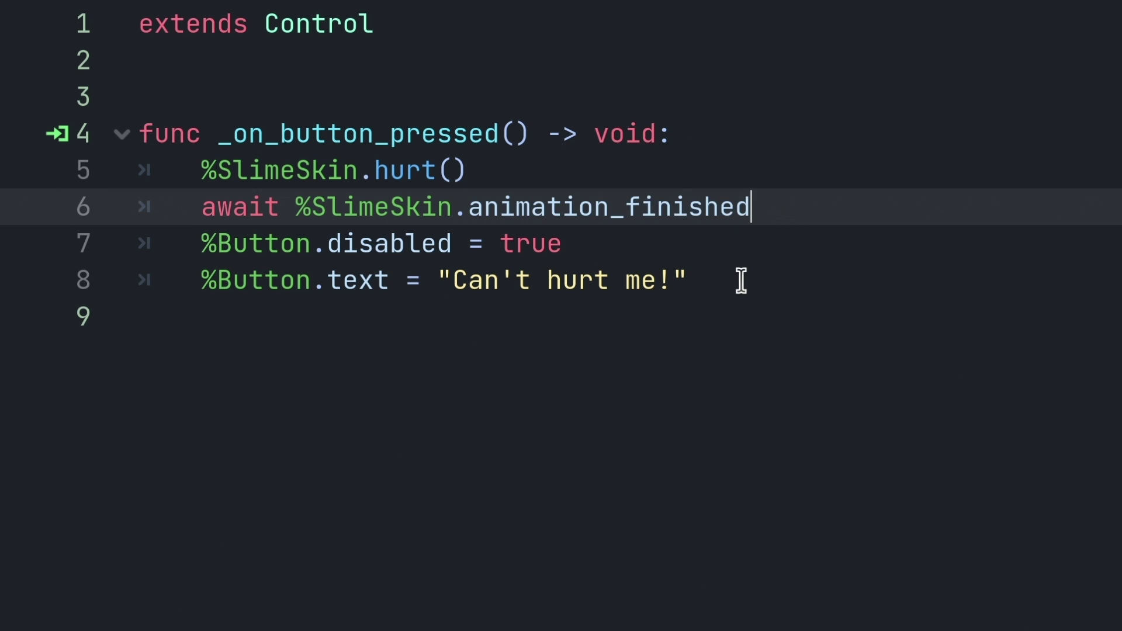
drag(741, 281, 67, 149)
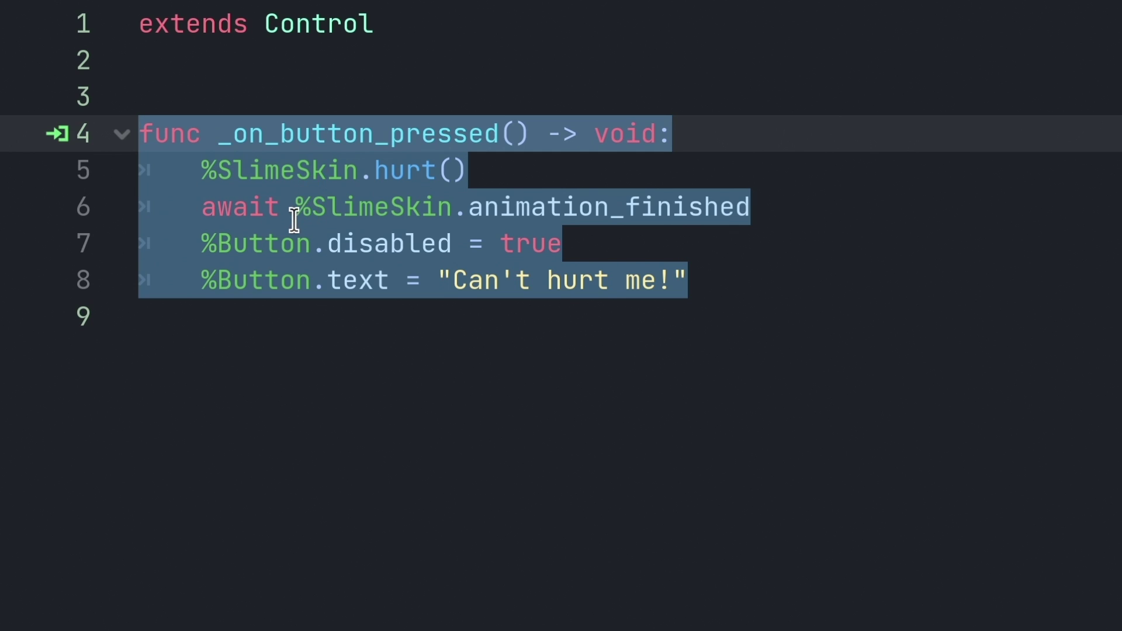
click(312, 243)
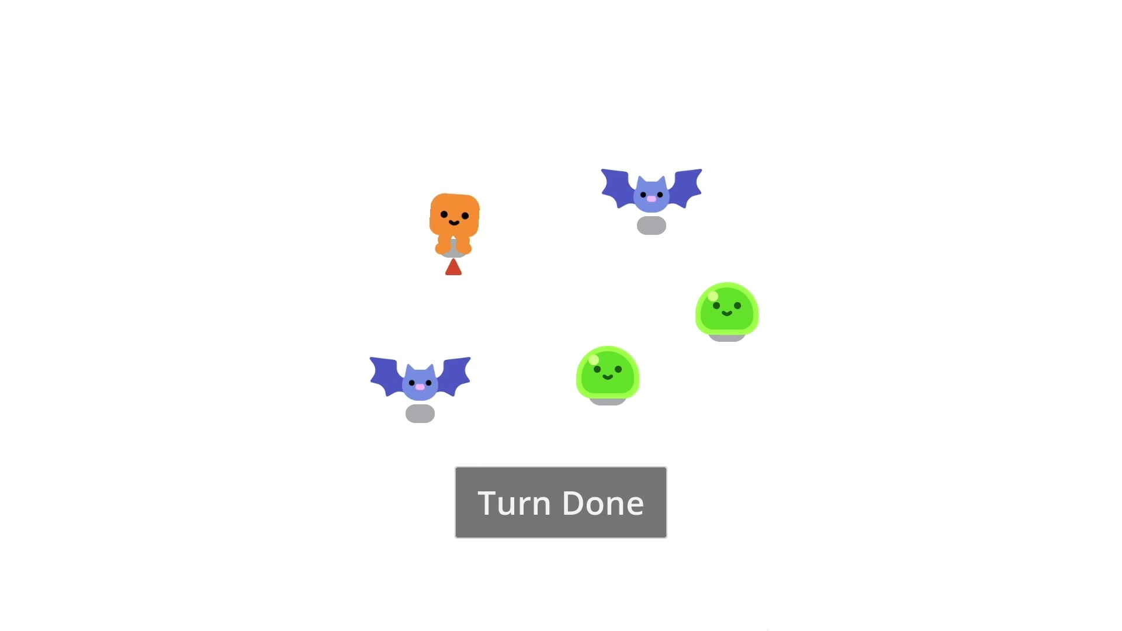
End the player's turn twice with Turn Done so the enemies take their turns.
click(629, 515)
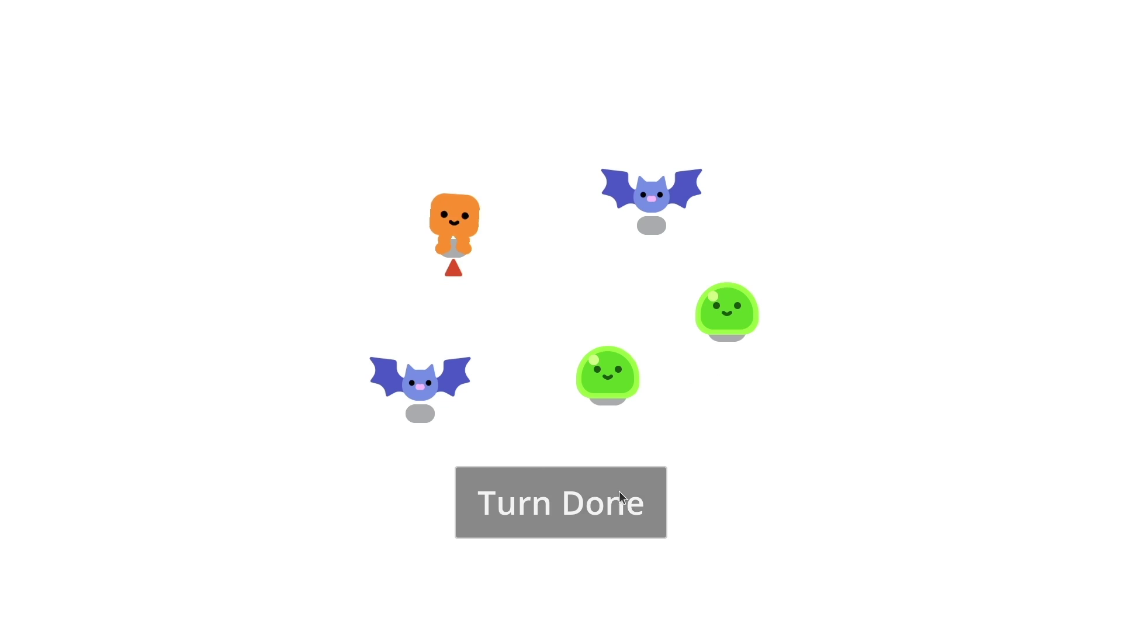
click(620, 506)
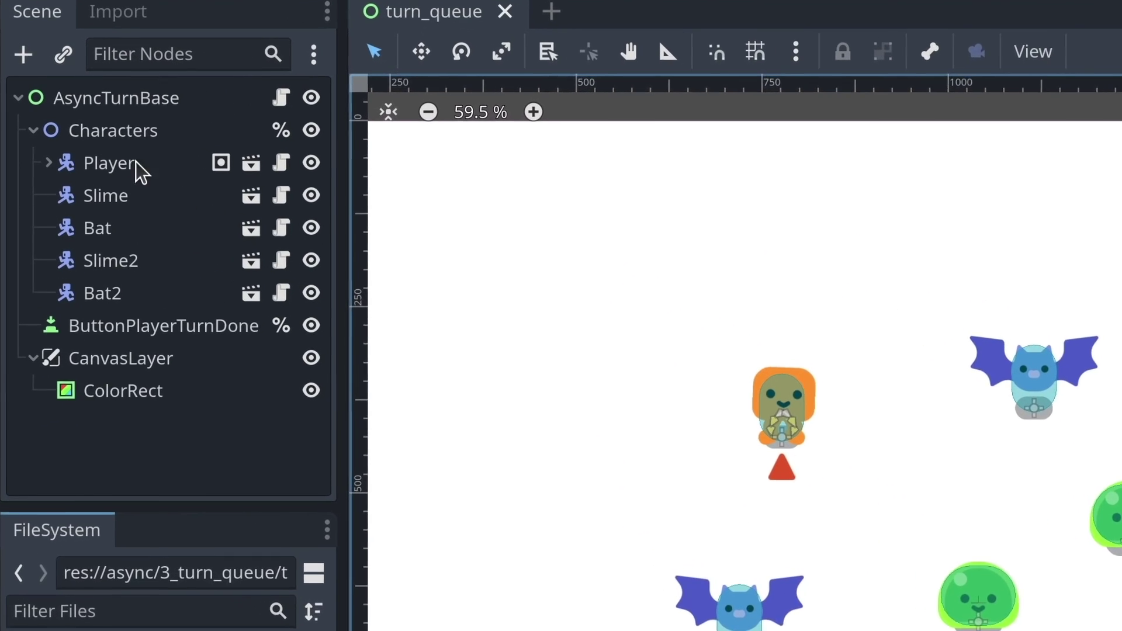
Inspect the Characters, Player, Slime, Slime2 and Bat2 nodes, then open turn_queue.gd.
click(54, 132)
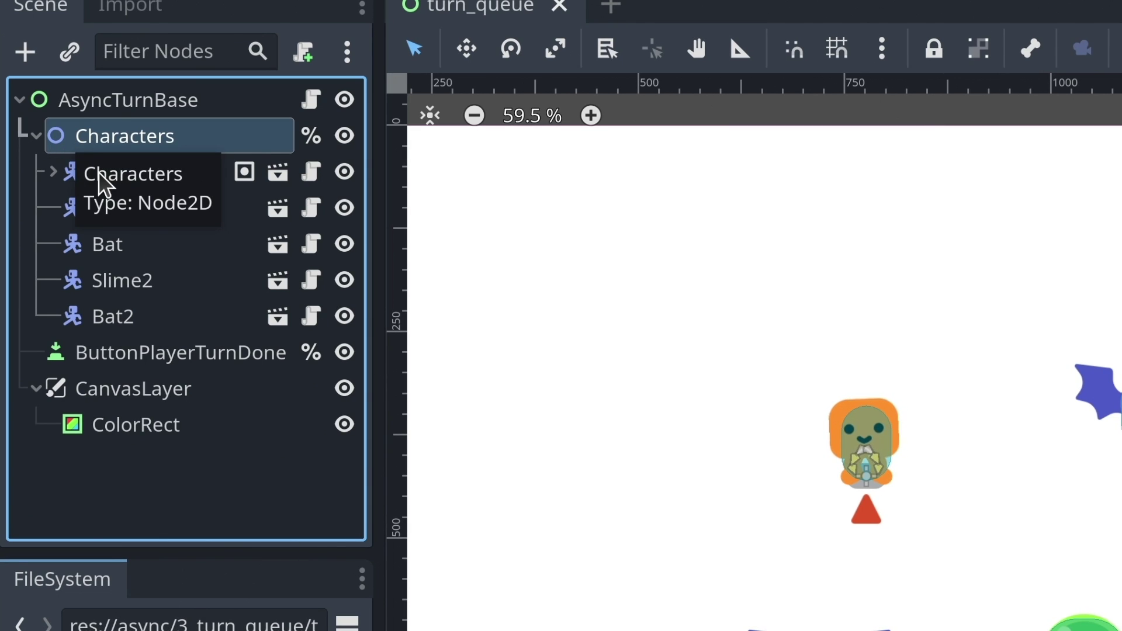
click(92, 179)
click(132, 210)
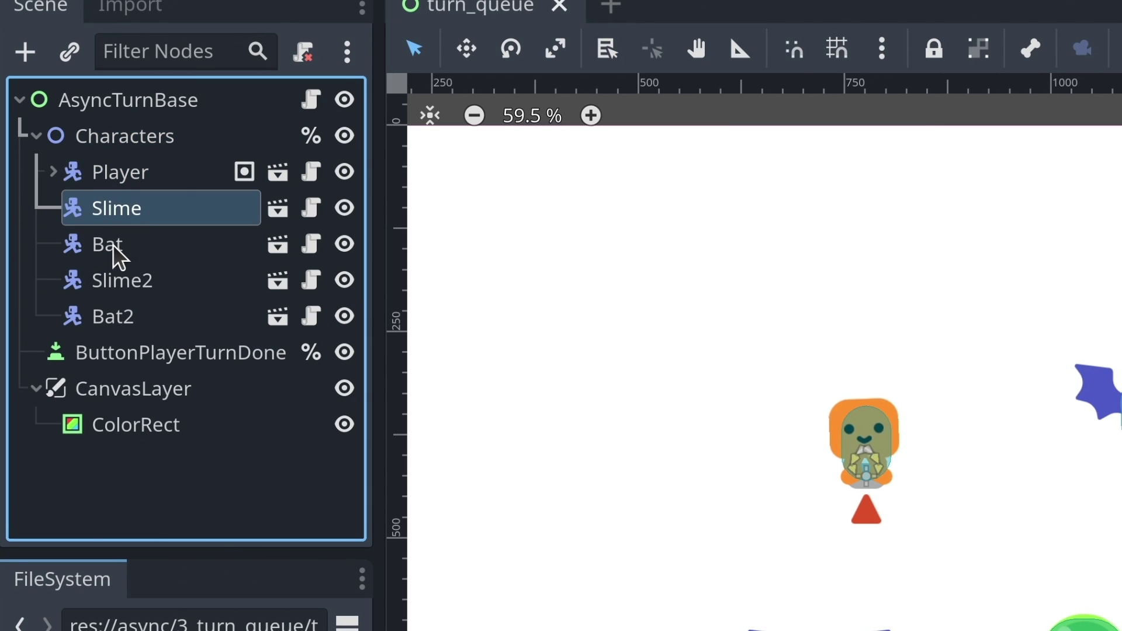
click(119, 281)
click(97, 316)
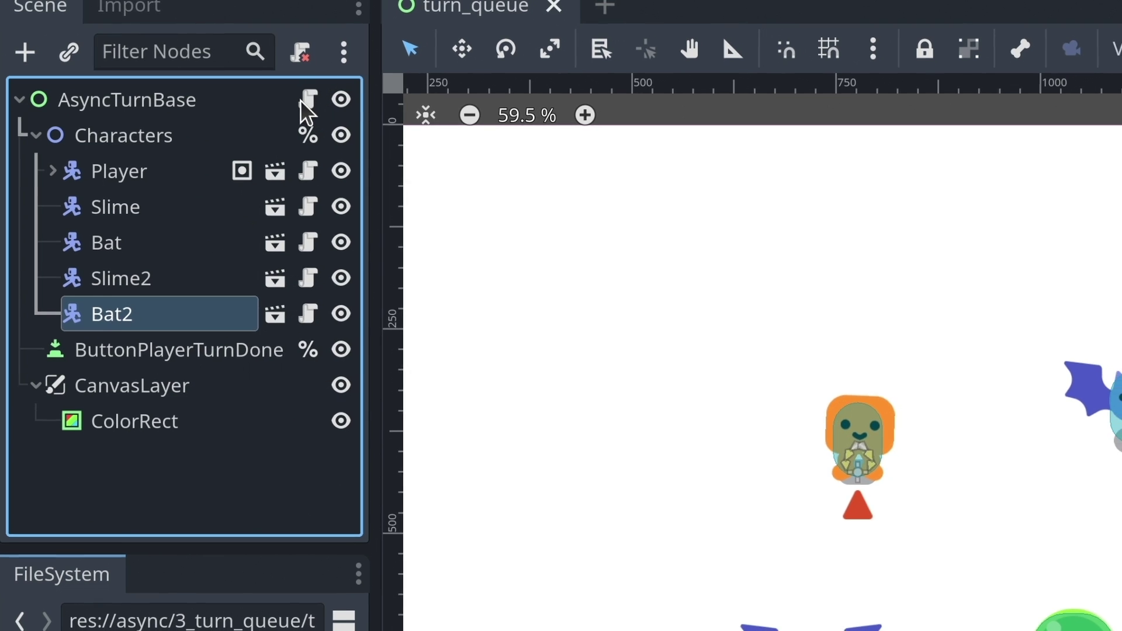
click(307, 101)
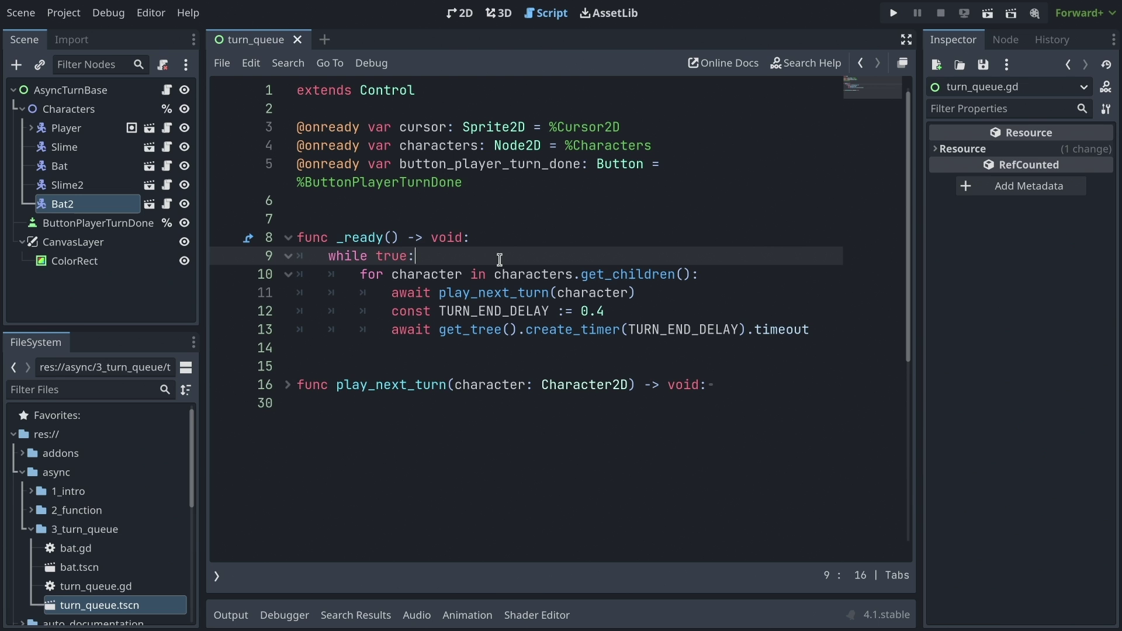
Add a temporary break on line 10 under while true, then delete that line again.
drag(482, 255, 274, 254)
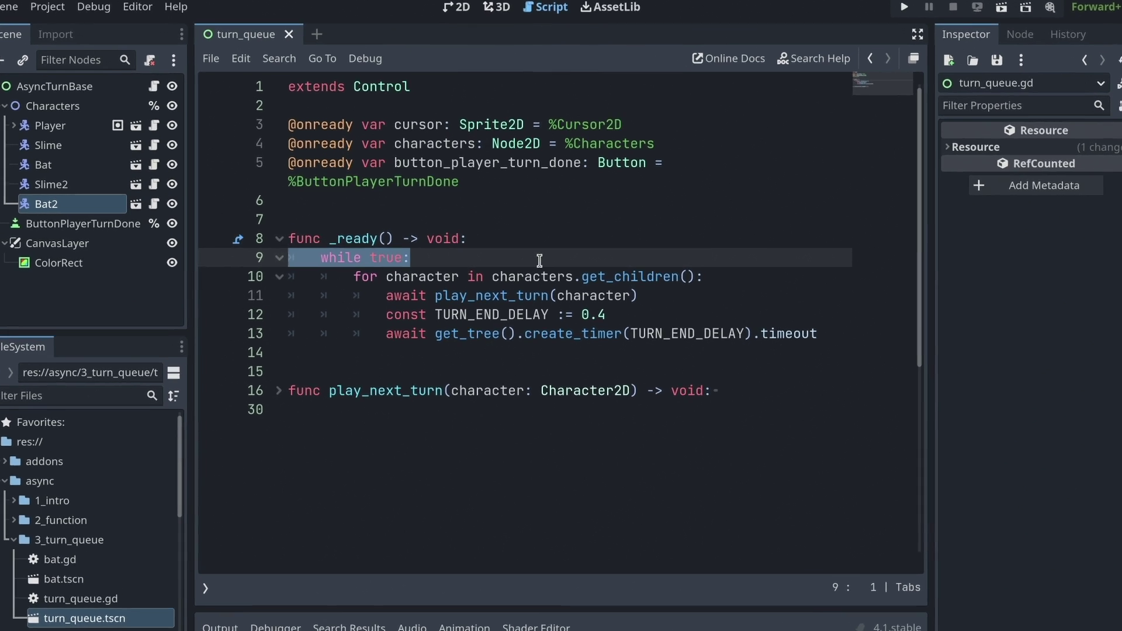
key(Right)
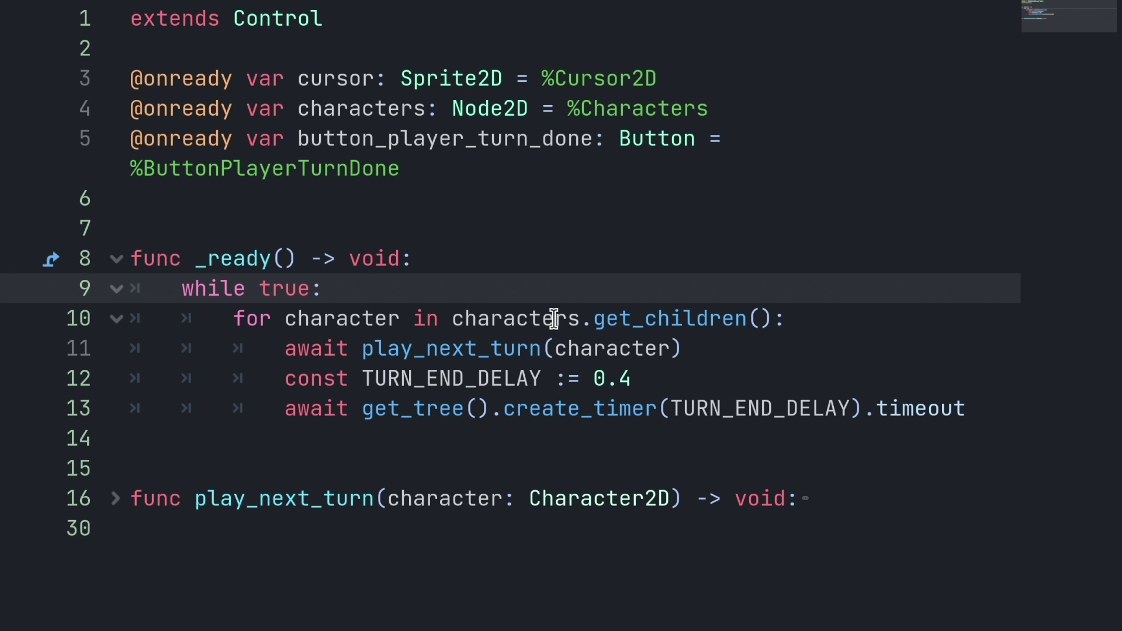
key(Return)
text(brea)
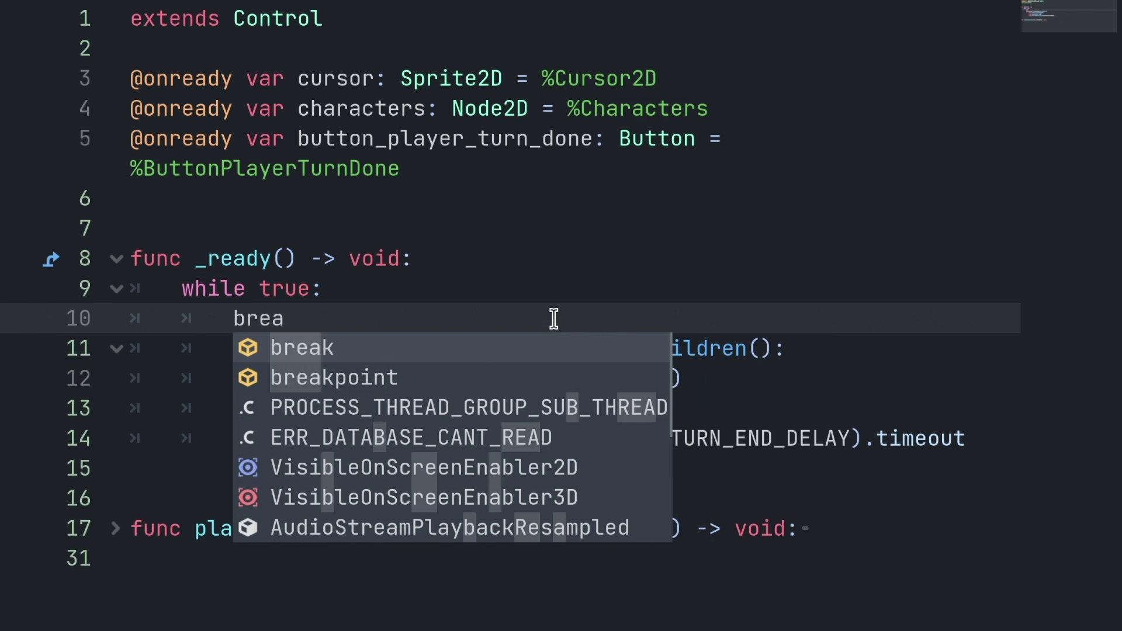
text(k)
key(Escape)
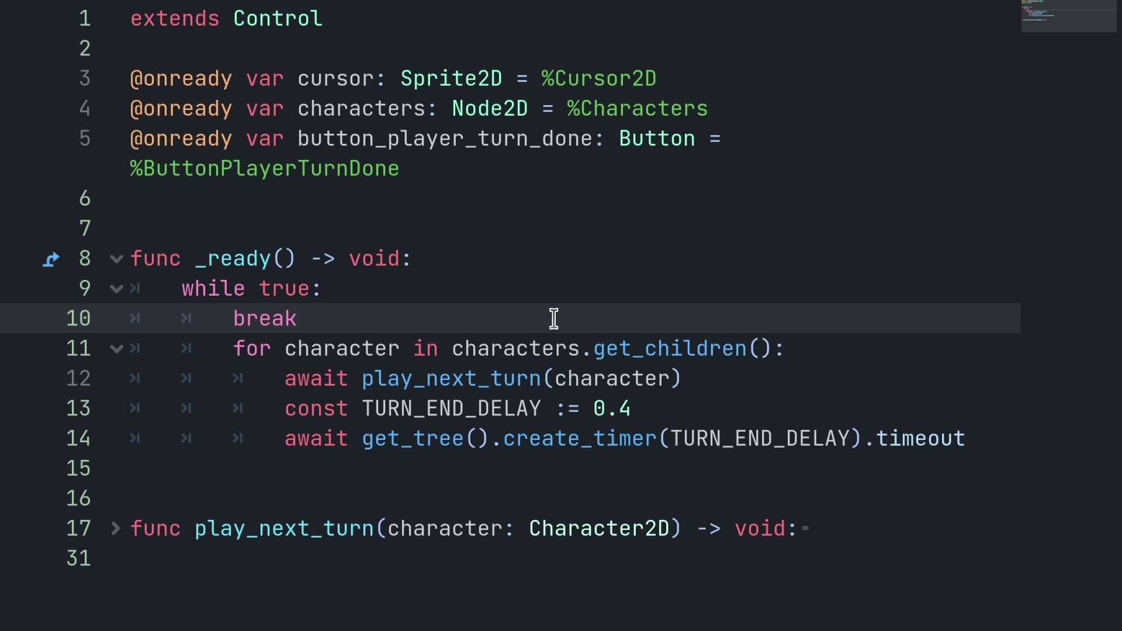
key(ctrl+shift+k)
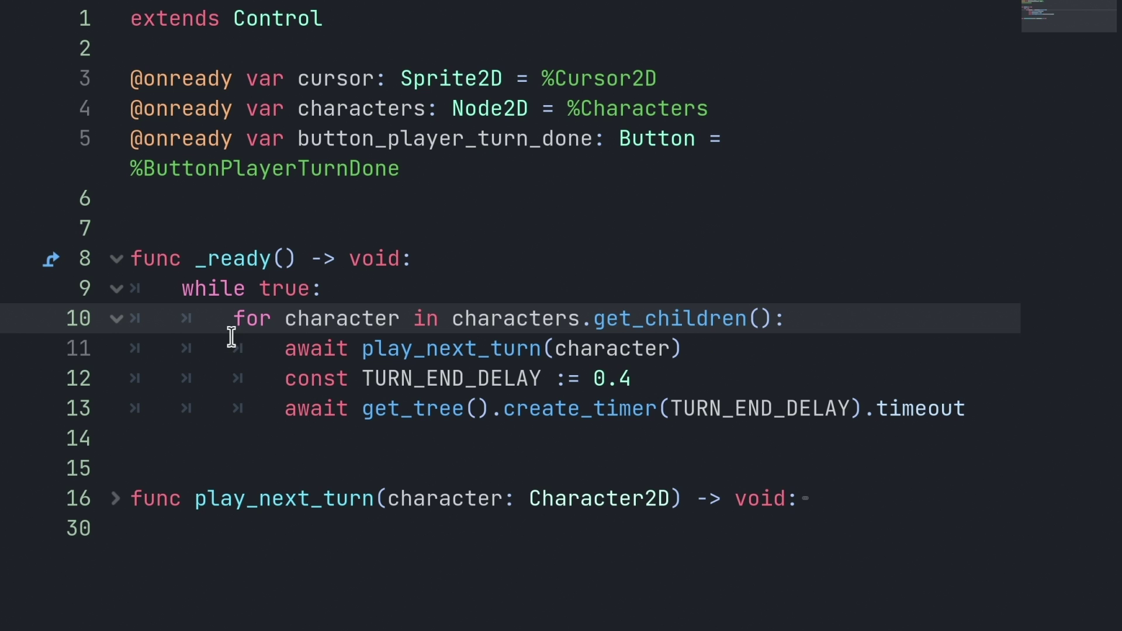
double_click(342, 322)
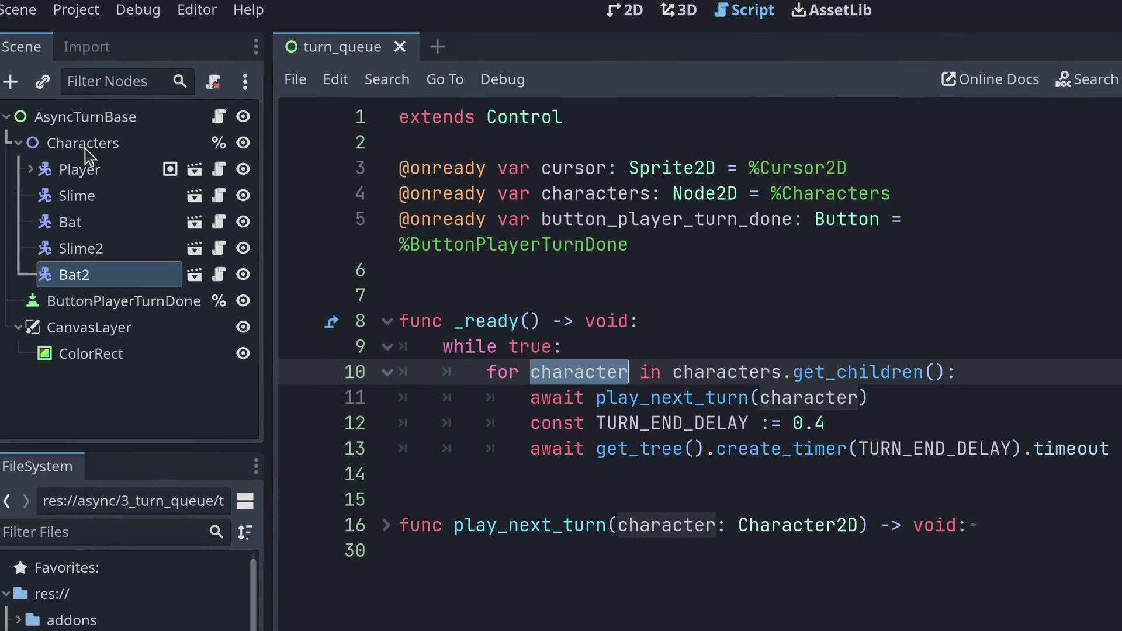
click(83, 142)
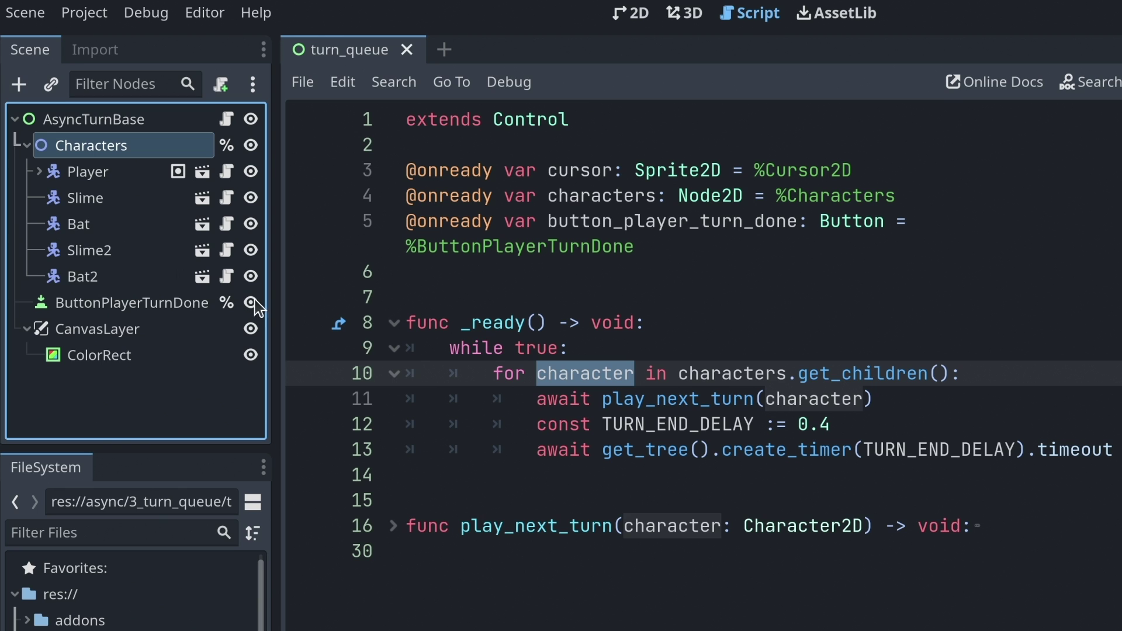
click(831, 470)
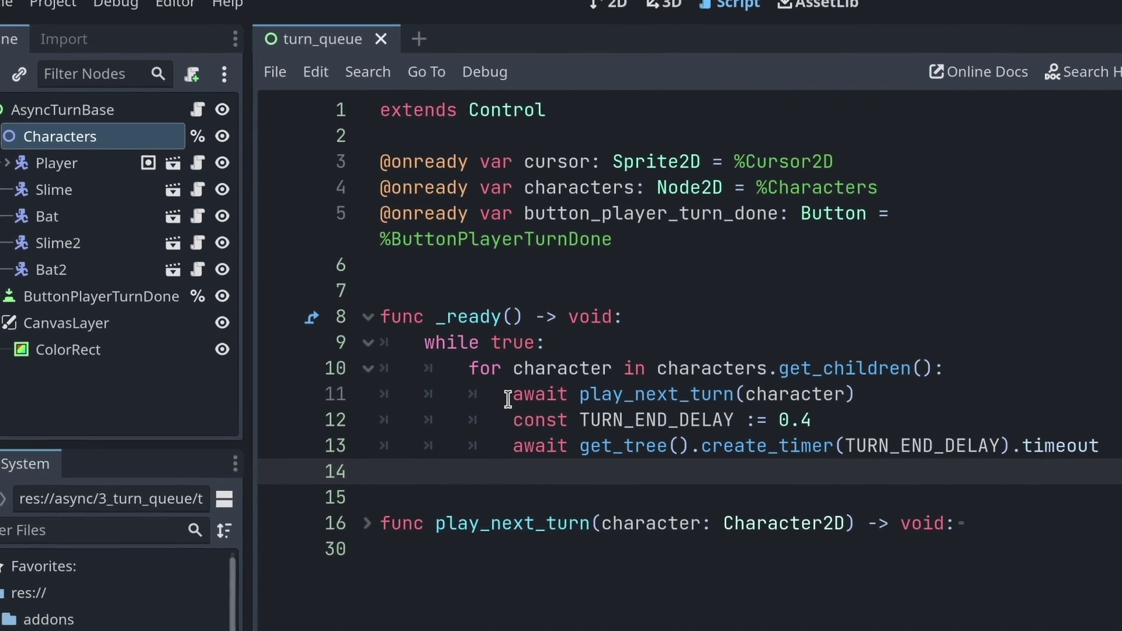
drag(407, 361, 780, 355)
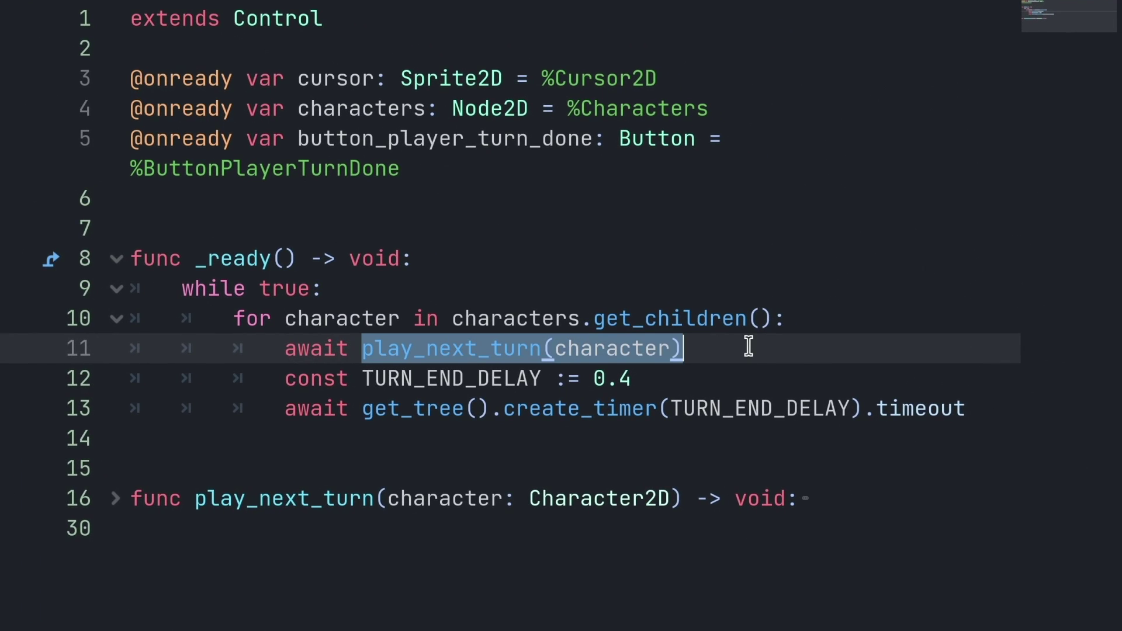
double_click(559, 353)
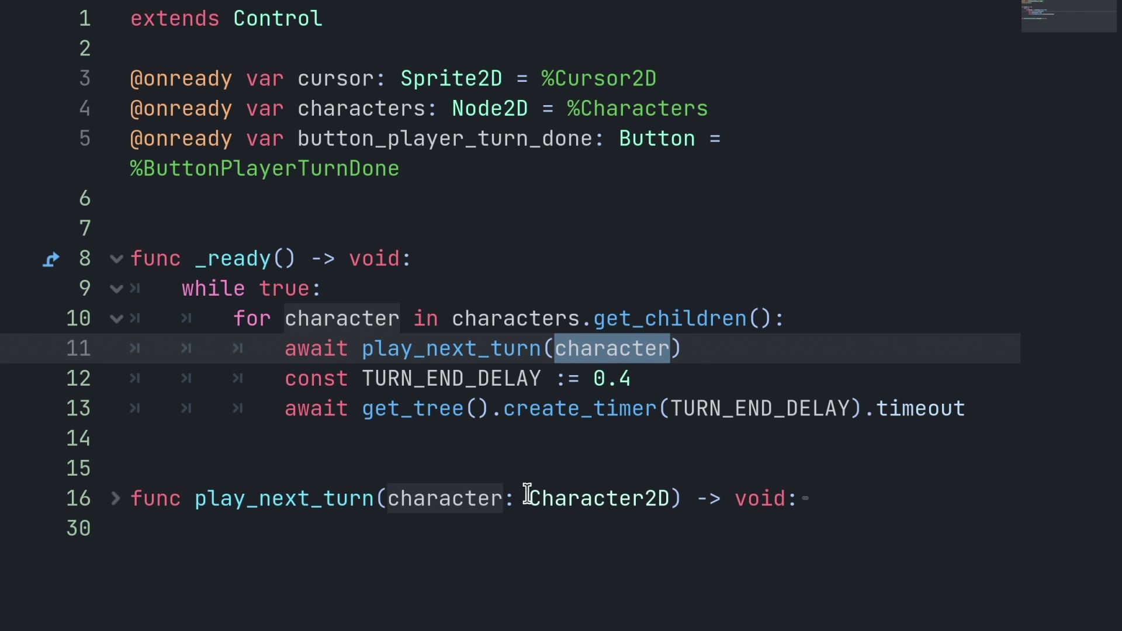
double_click(306, 357)
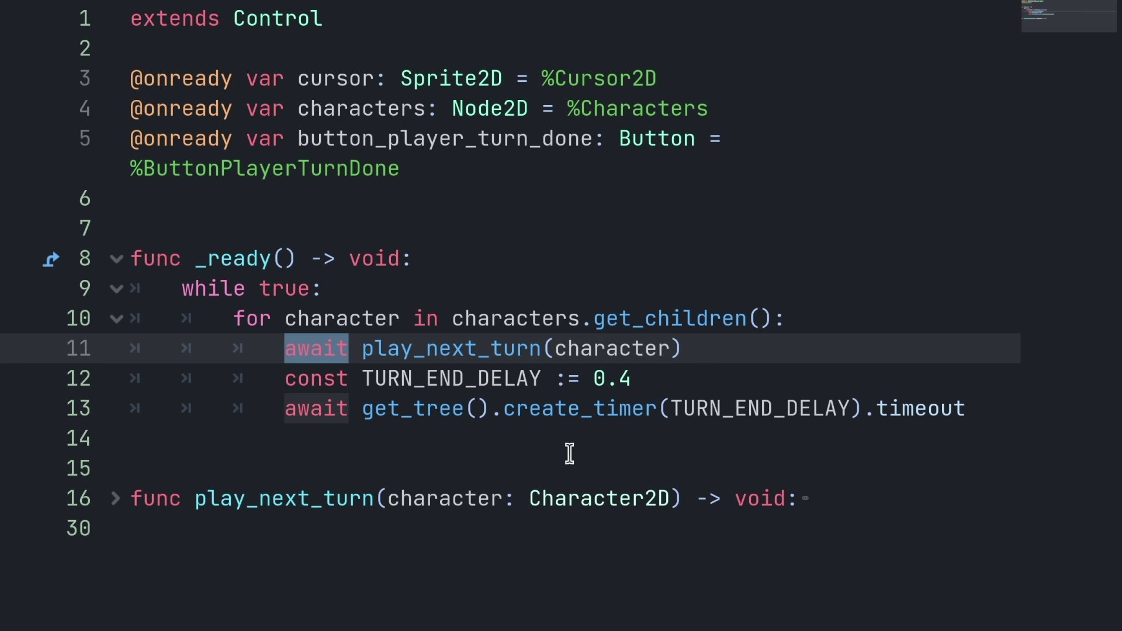
drag(694, 357, 261, 361)
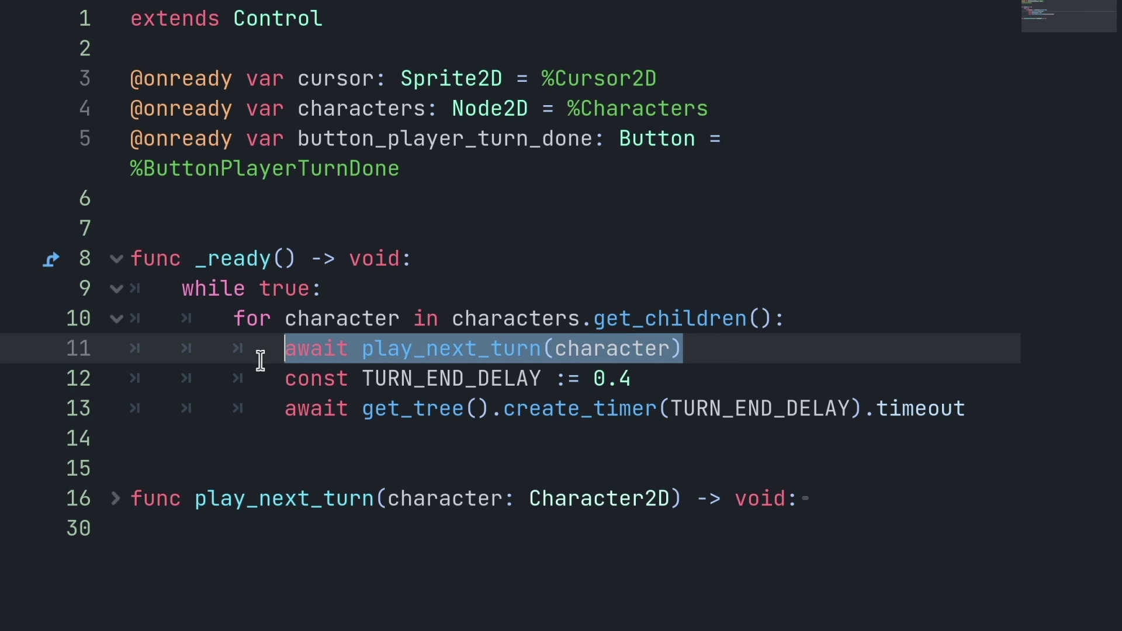
click(296, 380)
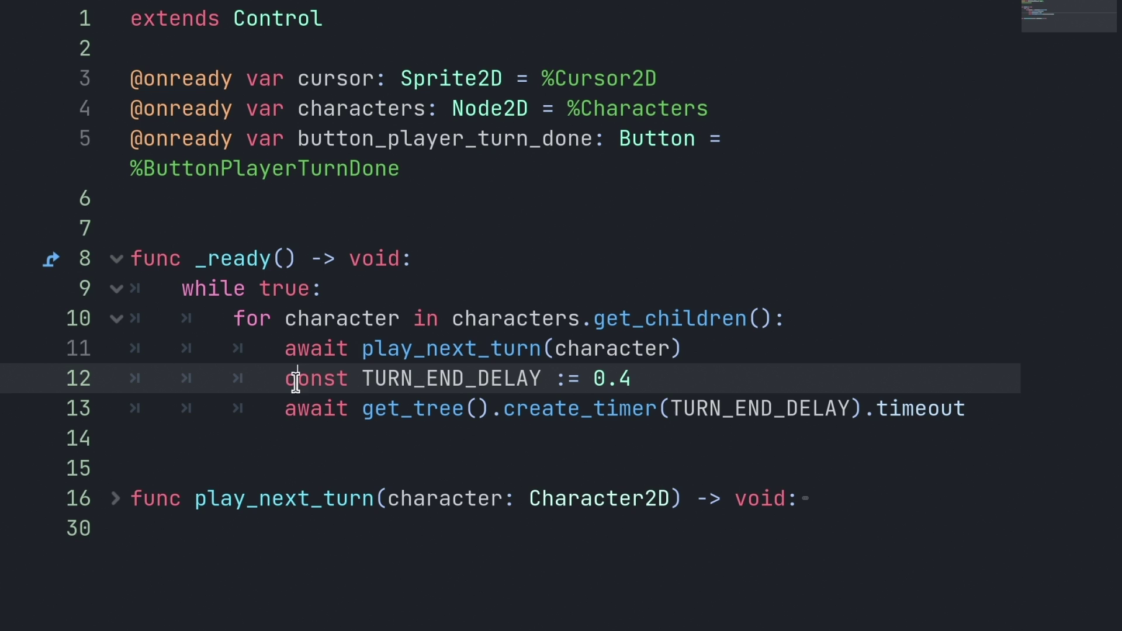
drag(282, 414, 724, 401)
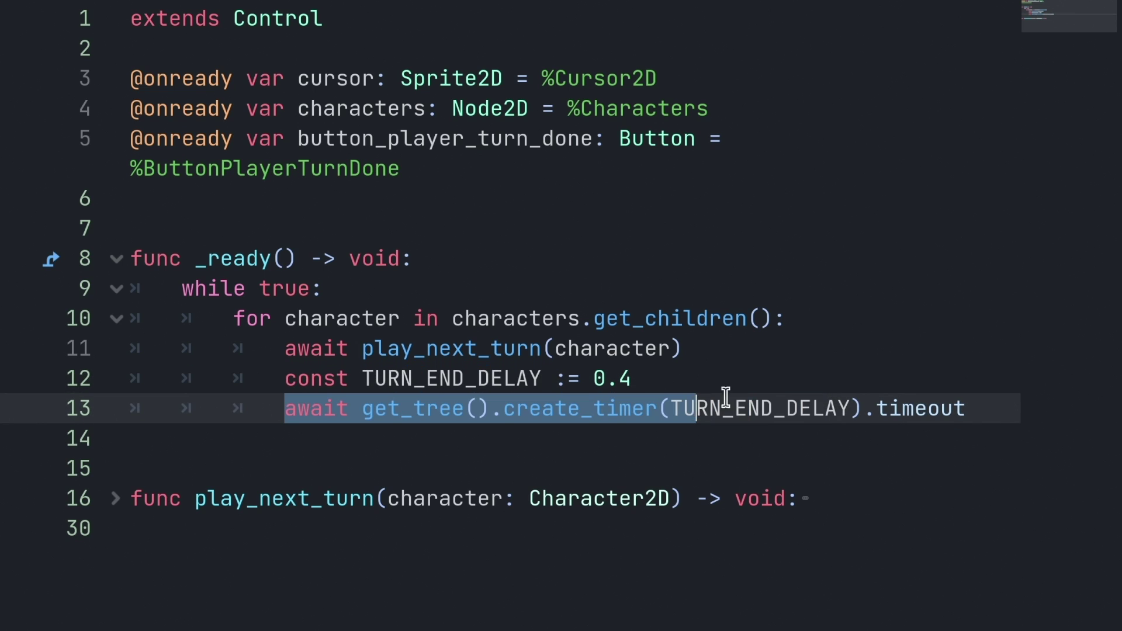
click(787, 365)
key(Home)
key(shift+Down)
key(shift+End)
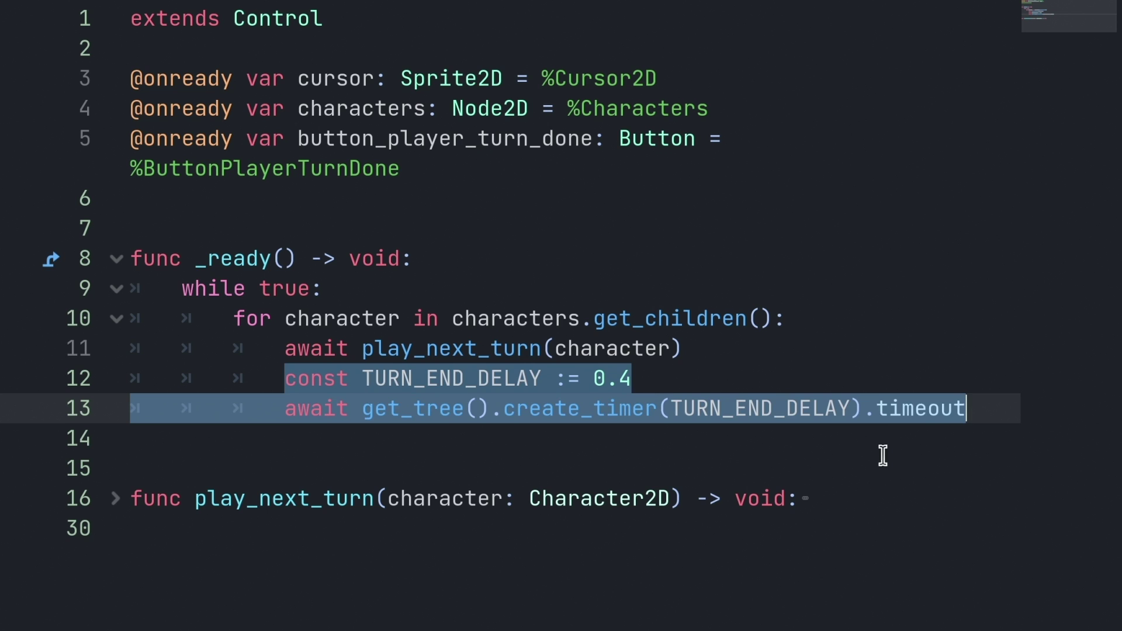
click(883, 435)
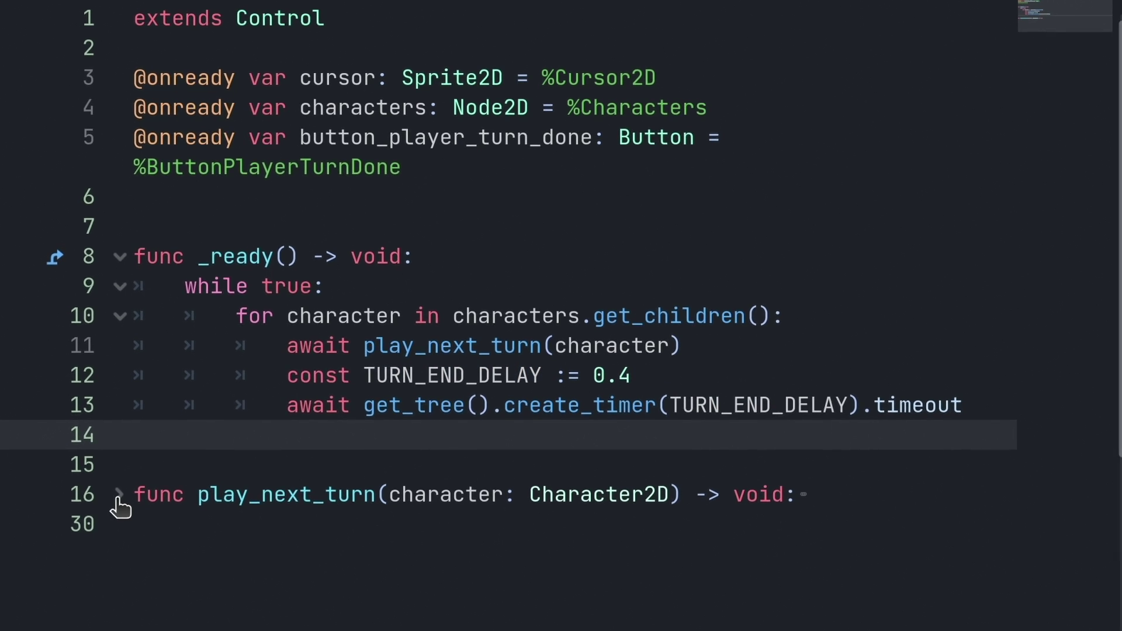
Unfold play_next_turn and highlight its animation_finished and scream awaits and the line 11 call.
click(115, 499)
scroll(559, 292, down, 1)
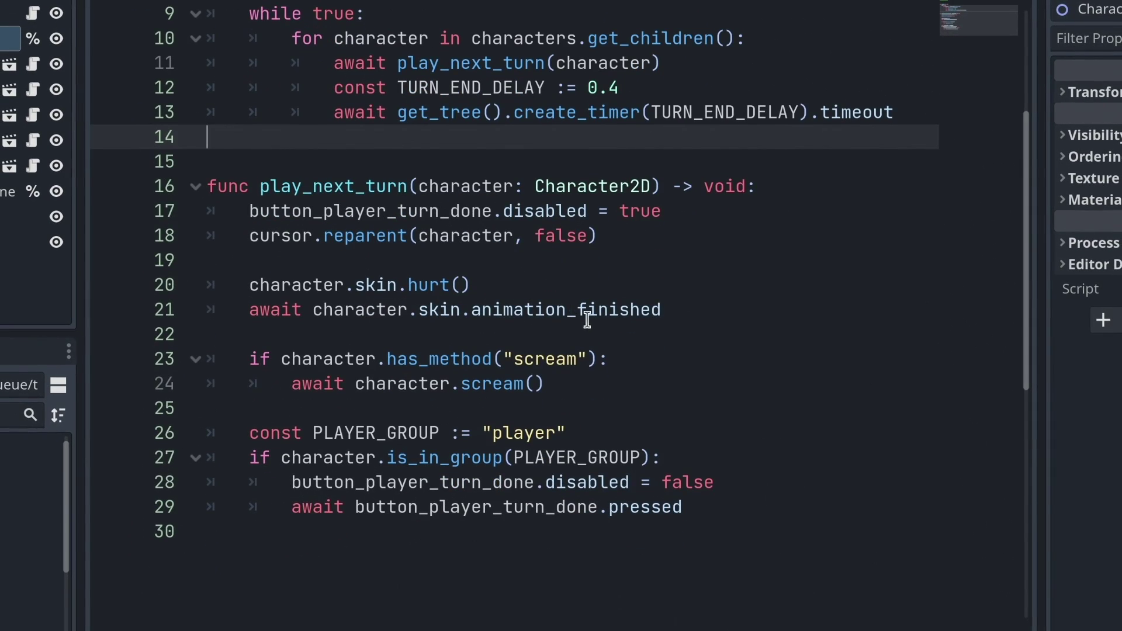
click(764, 394)
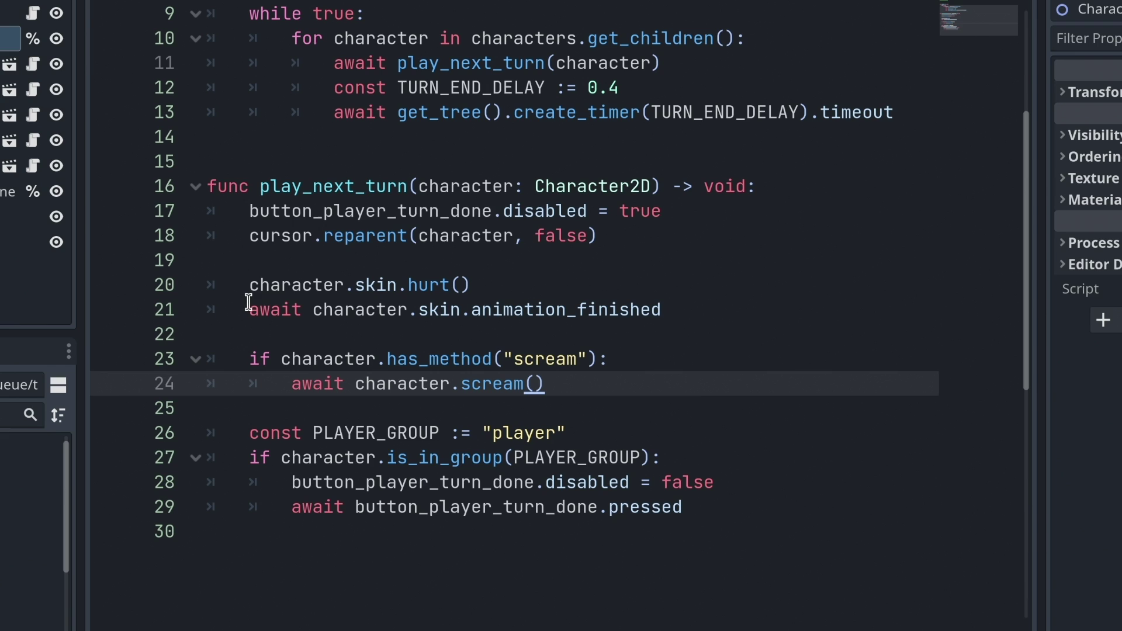
drag(244, 311, 774, 320)
click(593, 372)
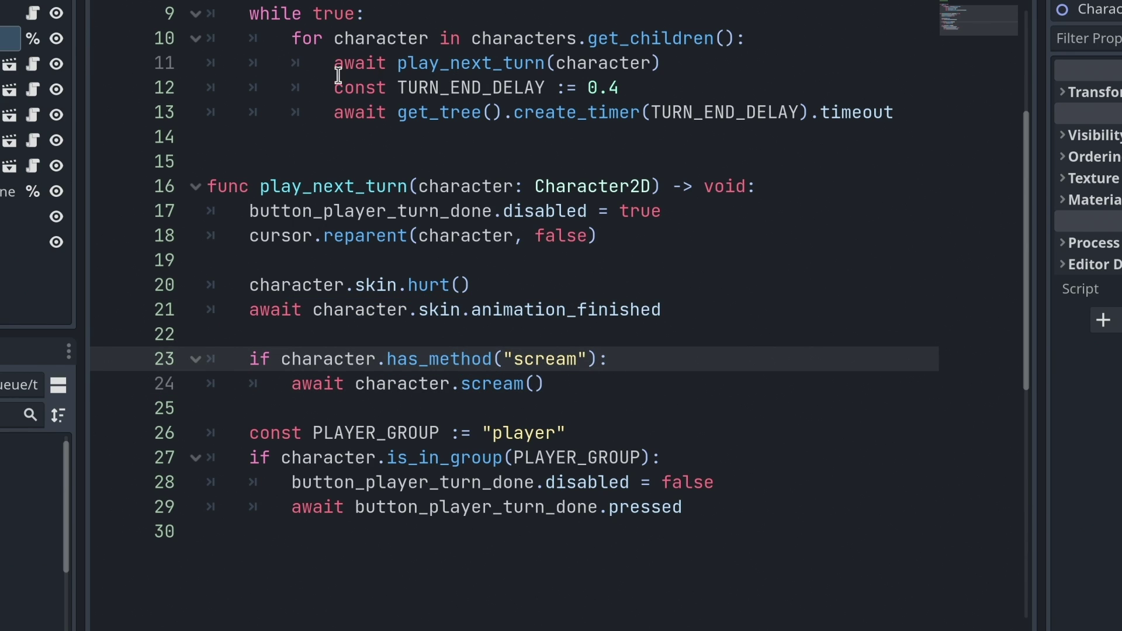
drag(328, 69, 716, 68)
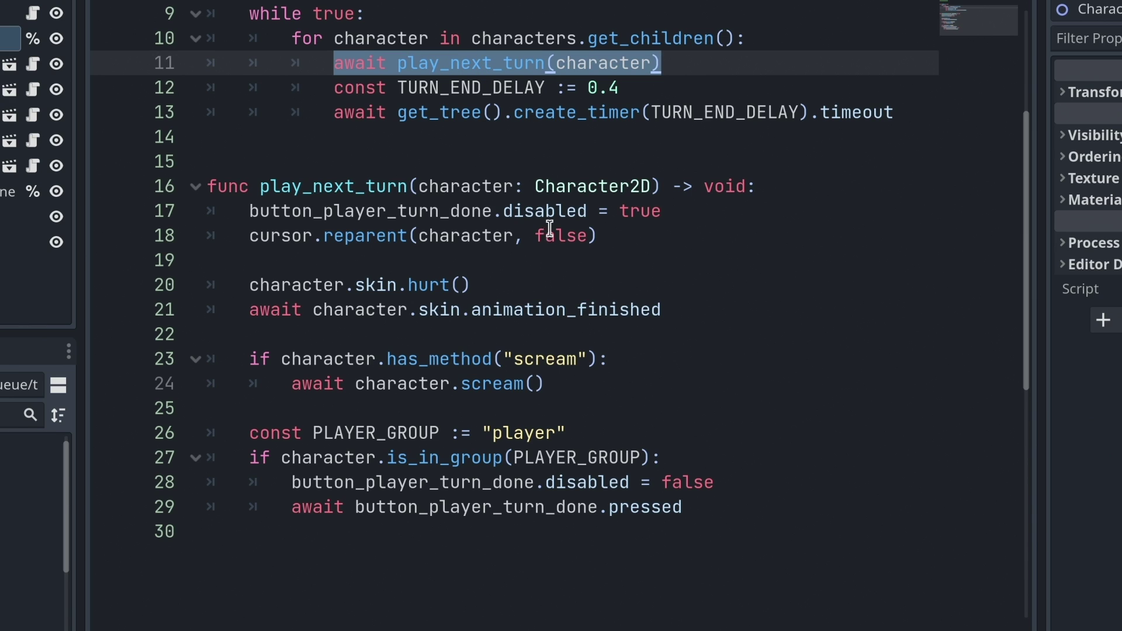
click(641, 467)
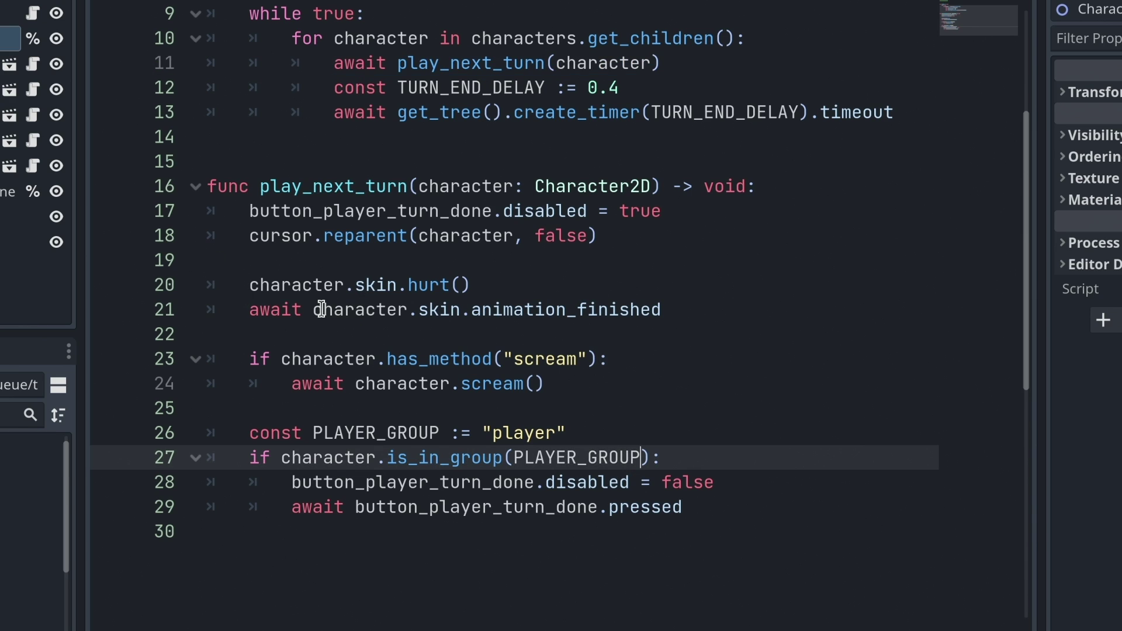
drag(314, 310, 711, 307)
drag(577, 383, 528, 359)
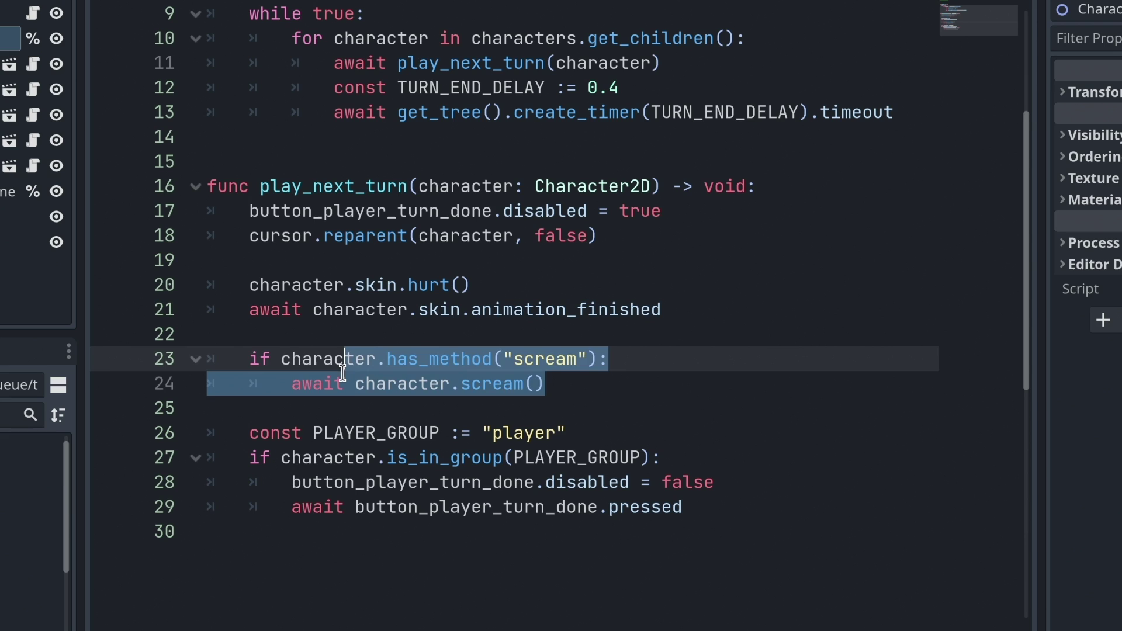
Highlight the line 29 button await, the whole play_next_turn function, and the line 21 await.
click(354, 383)
click(751, 513)
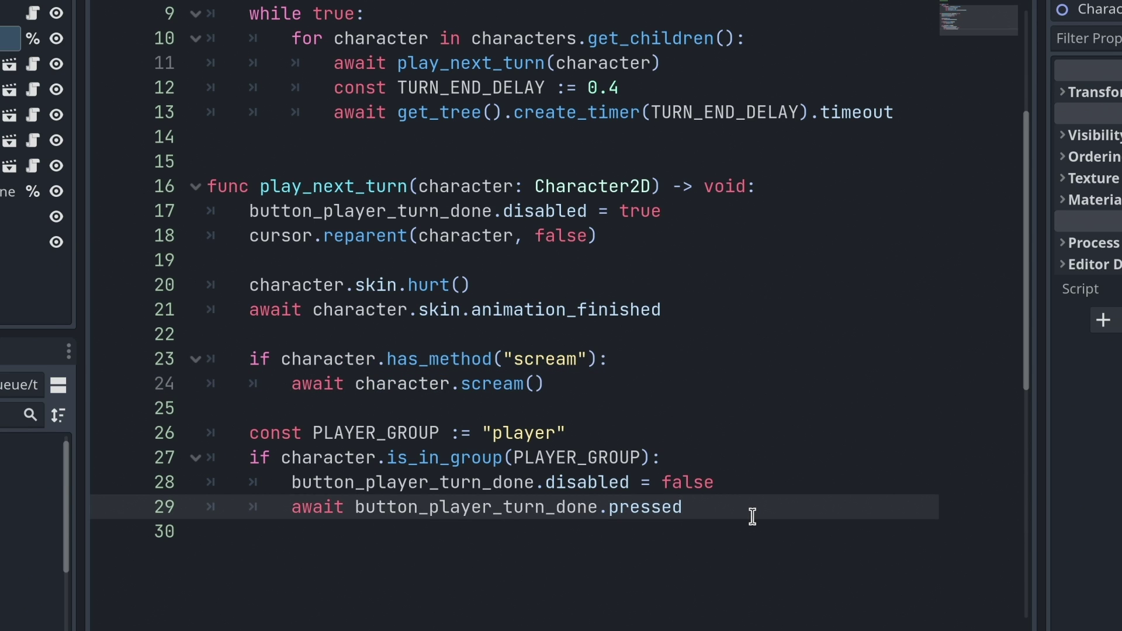
drag(751, 516, 207, 186)
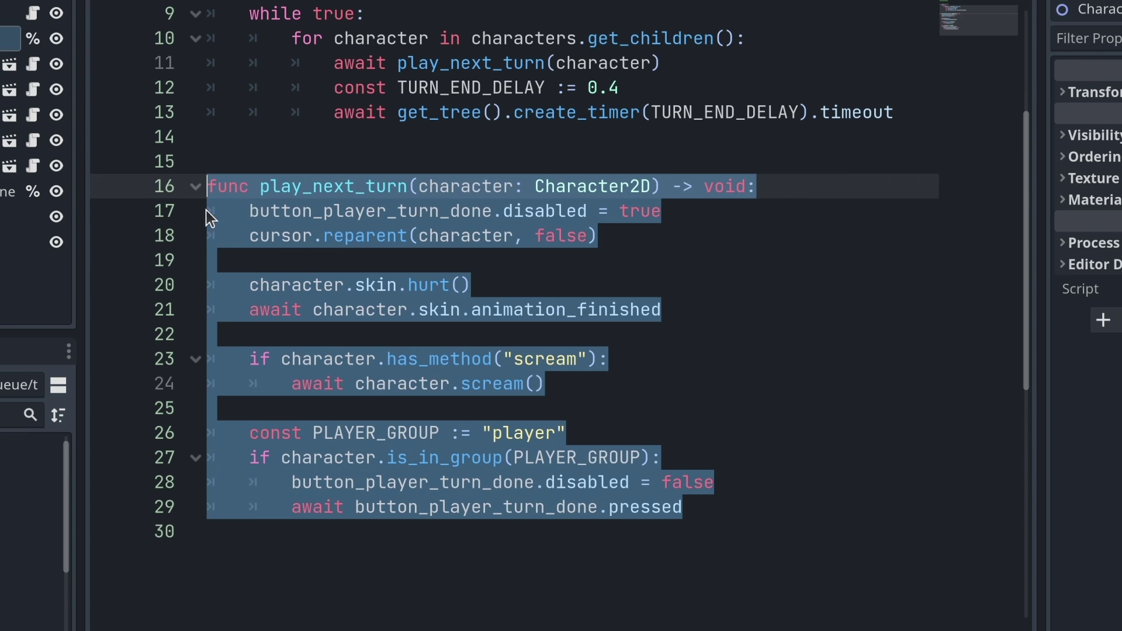
click(400, 236)
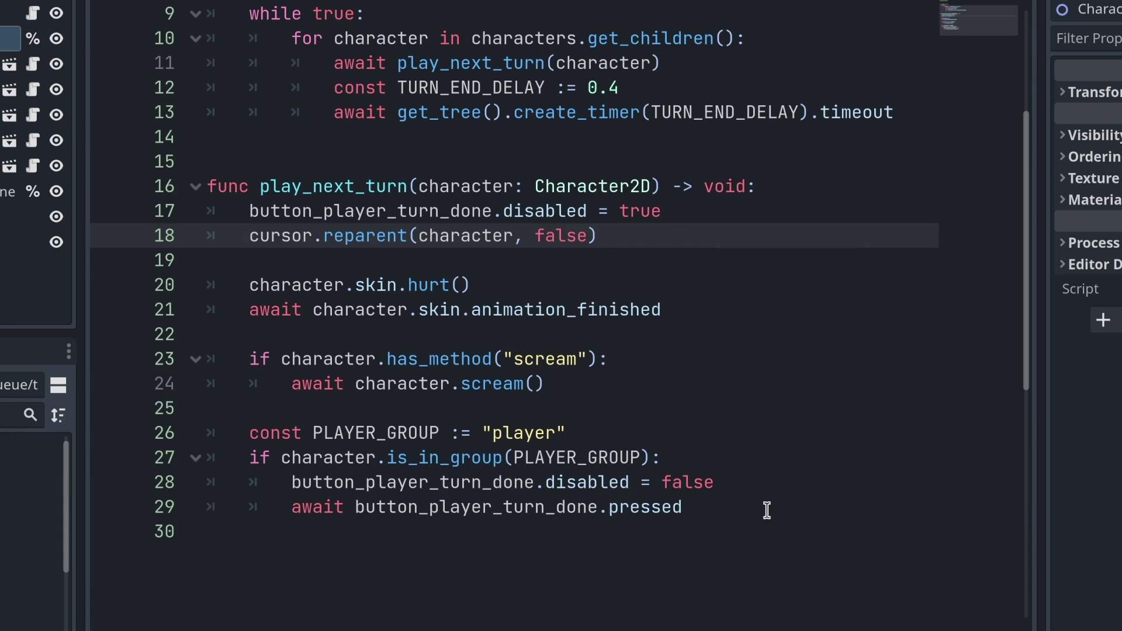
drag(767, 510, 207, 162)
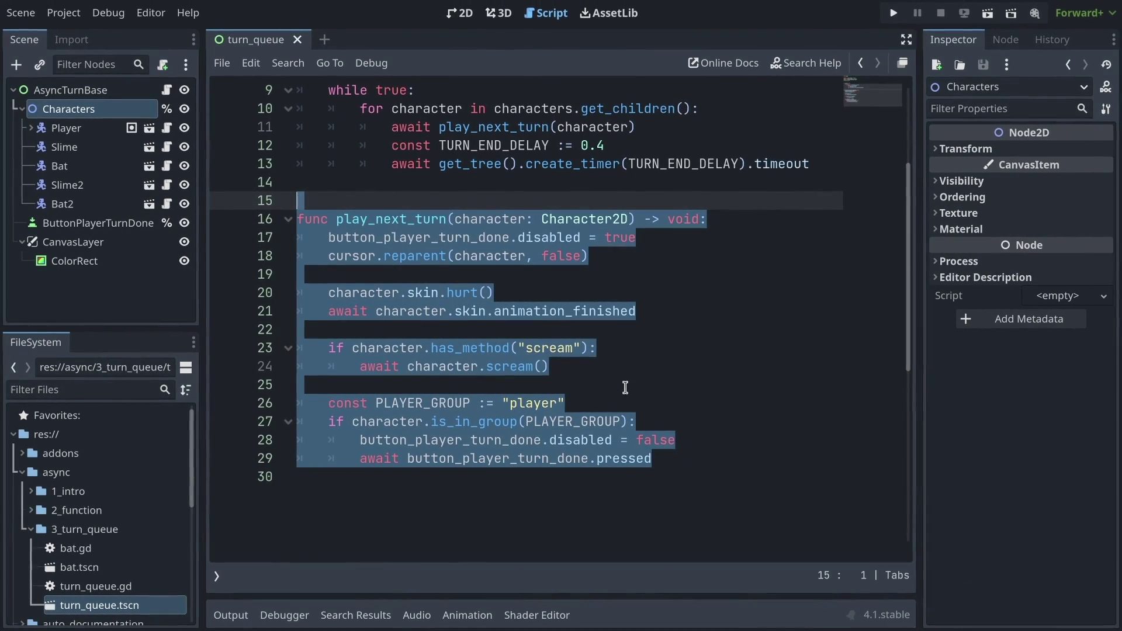
click(681, 462)
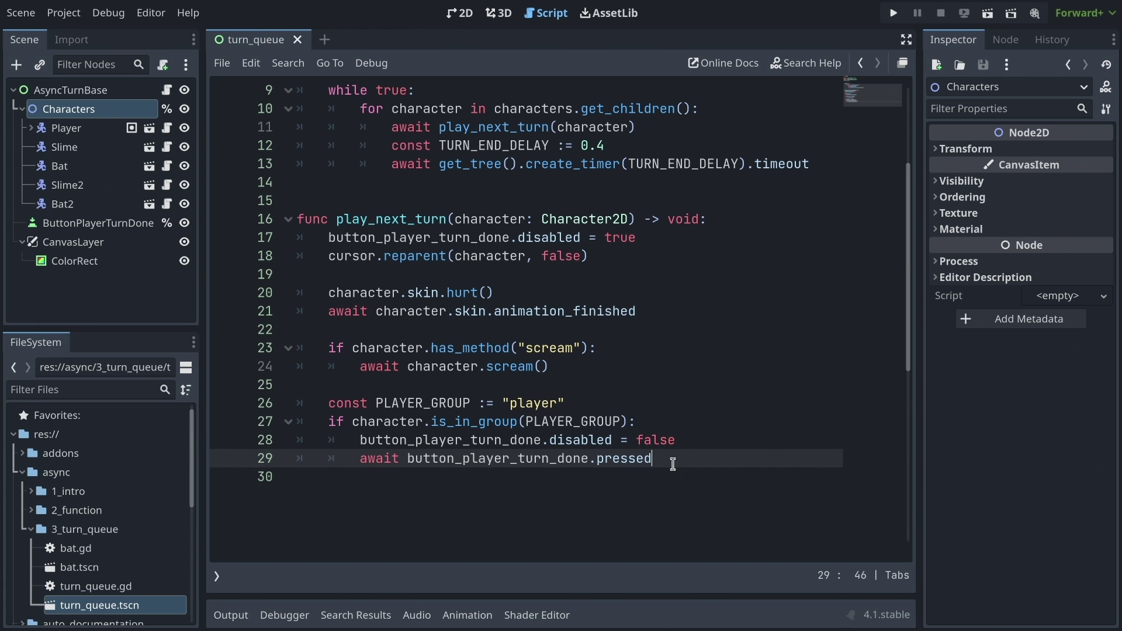
double_click(341, 314)
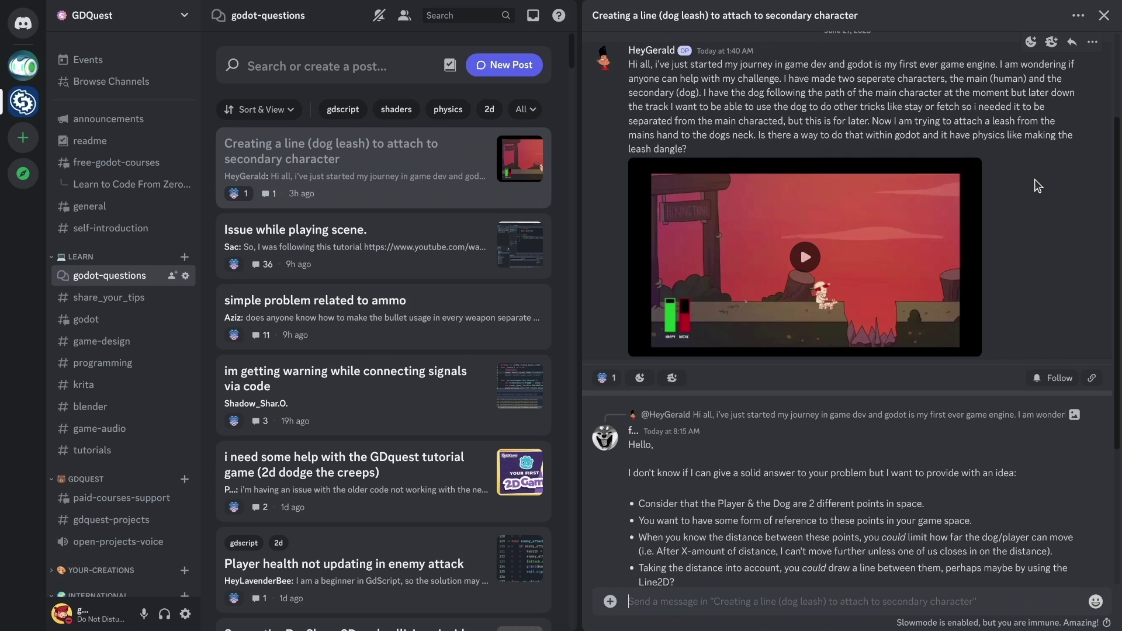
scroll(1038, 184, down, 3)
scroll(1044, 228, down, 1)
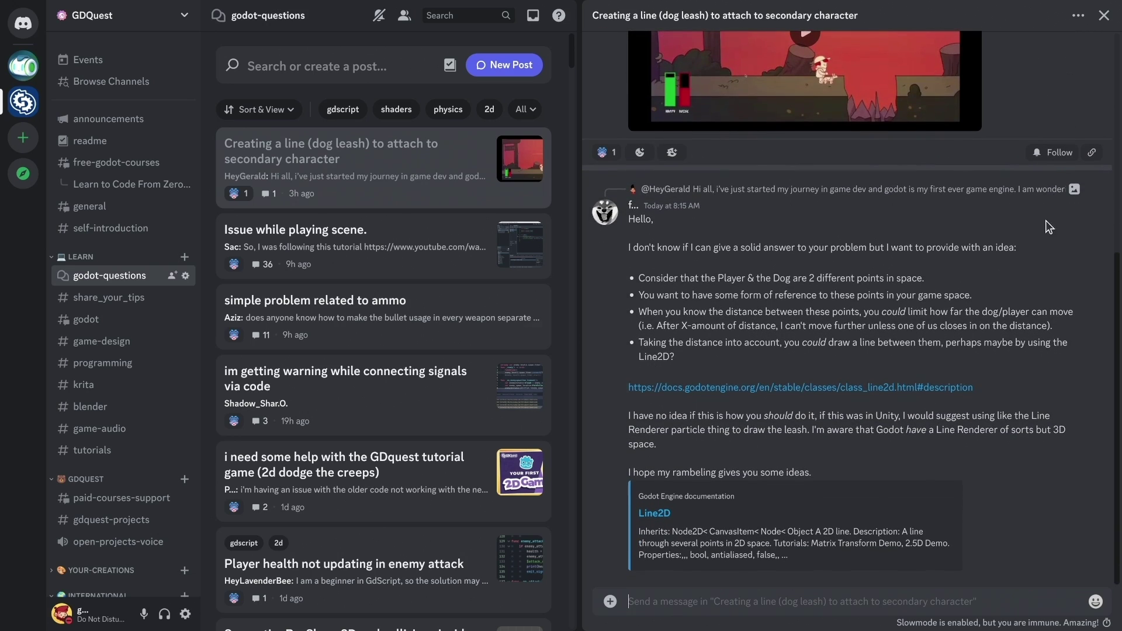